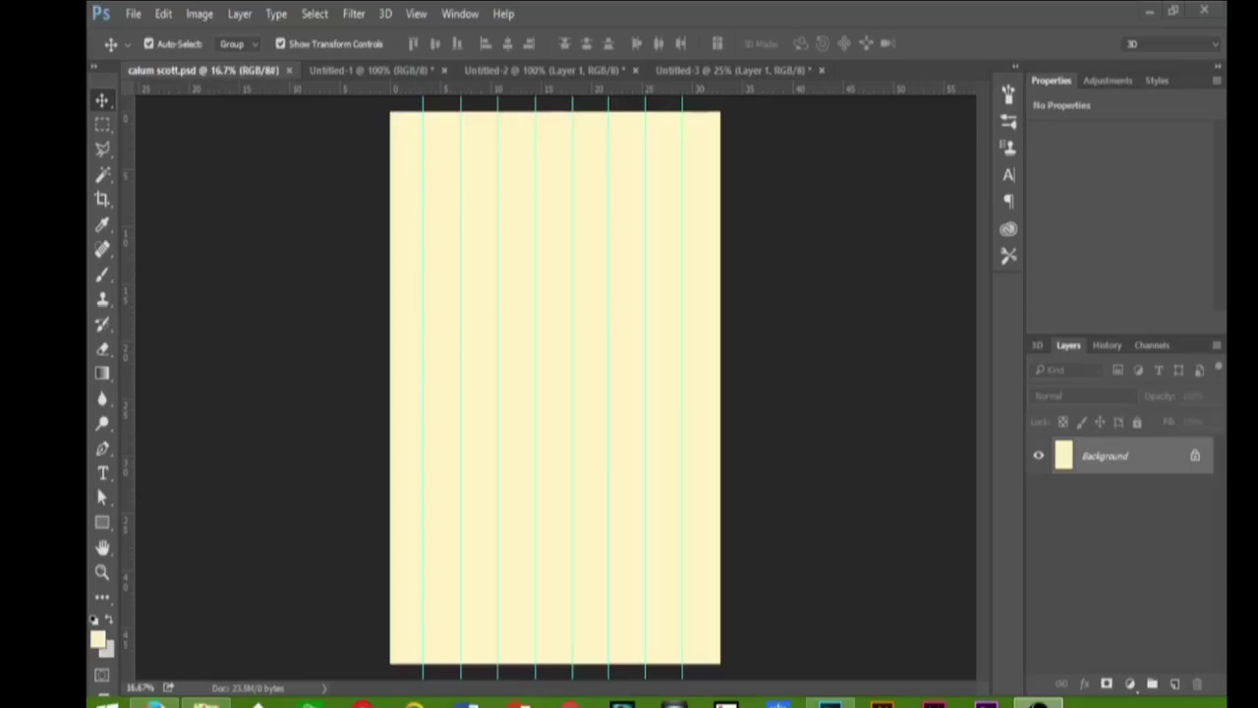
# Draw a wide black rectangle across the lower canvas, stretch it taller, and overlay it light grey.
pyautogui.moveTo(410, 502); pyautogui.dragTo(787, 630)
pyautogui.click(241, 43)
pyautogui.click(295, 145)
pyautogui.press('v')
pyautogui.moveTo(568, 450); pyautogui.dragTo(567, 438)
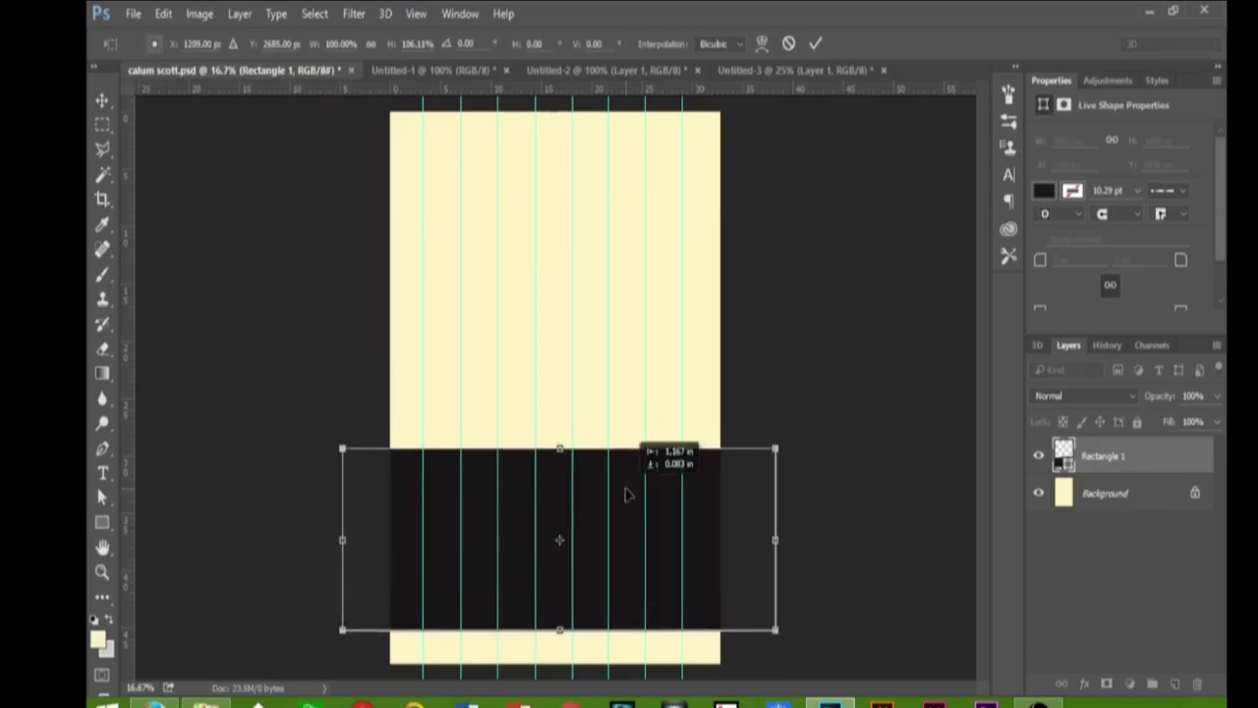
pyautogui.press('Return')
pyautogui.click(1086, 683)
pyautogui.click(1101, 580)
pyautogui.press('Return')
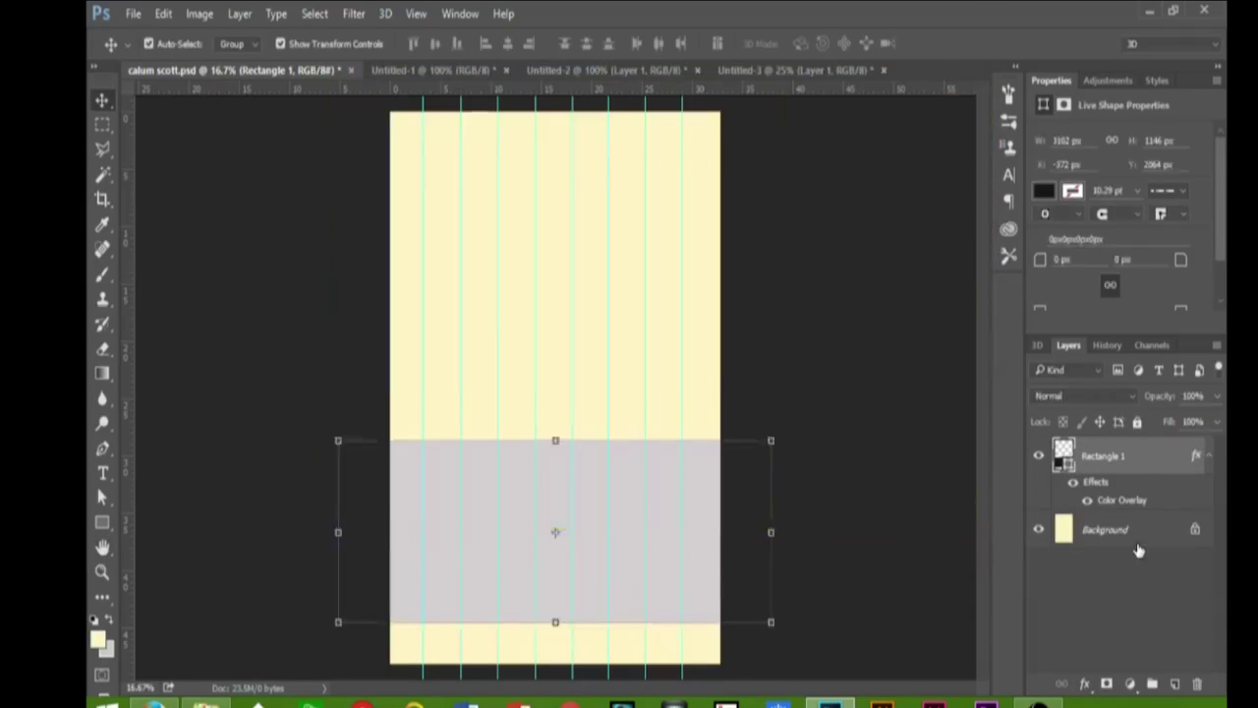
# Duplicate the Background layer and give the copy a teal radial Gradient Overlay.
pyautogui.click(1111, 528)
pyautogui.hotkey('ctrl', 'j')
pyautogui.click(1086, 683)
pyautogui.click(1131, 604)
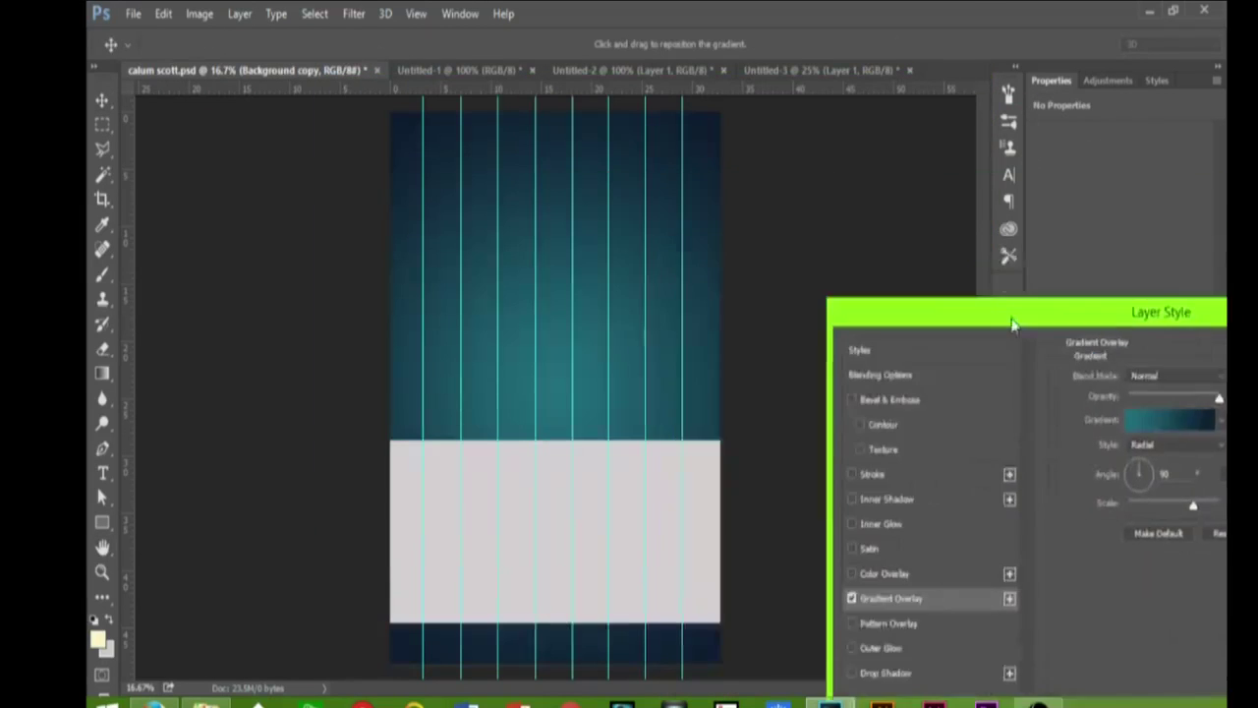
pyautogui.moveTo(809, 289)
pyautogui.mouseDown()
pyautogui.moveTo(911, 314)
pyautogui.moveTo(697, 263)
pyautogui.mouseUp()
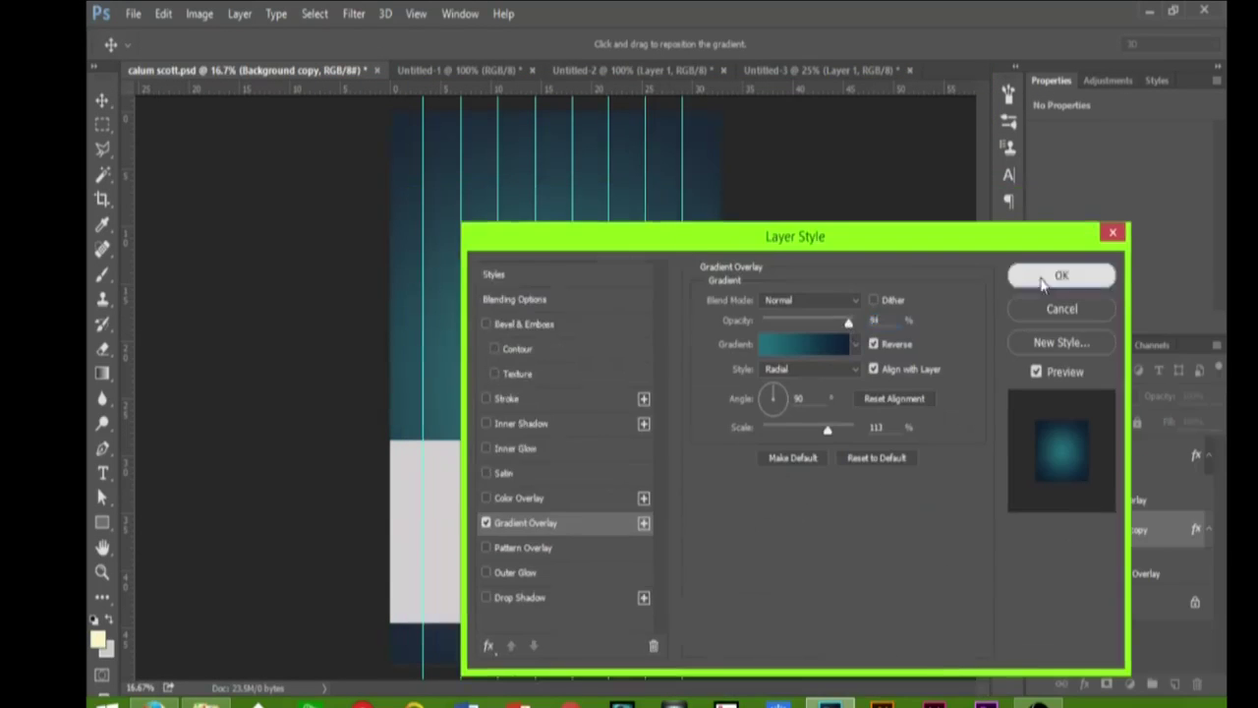
pyautogui.click(1061, 276)
# Select the grey band layer and zoom the canvas to 33.3%.
pyautogui.click(1101, 455)
pyautogui.press('z')
pyautogui.click(465, 556)
pyautogui.scroll(-2, 465, 556)
# Draw a thin vertical bar on the first guide, stretched to the band's full height.
pyautogui.press('u')
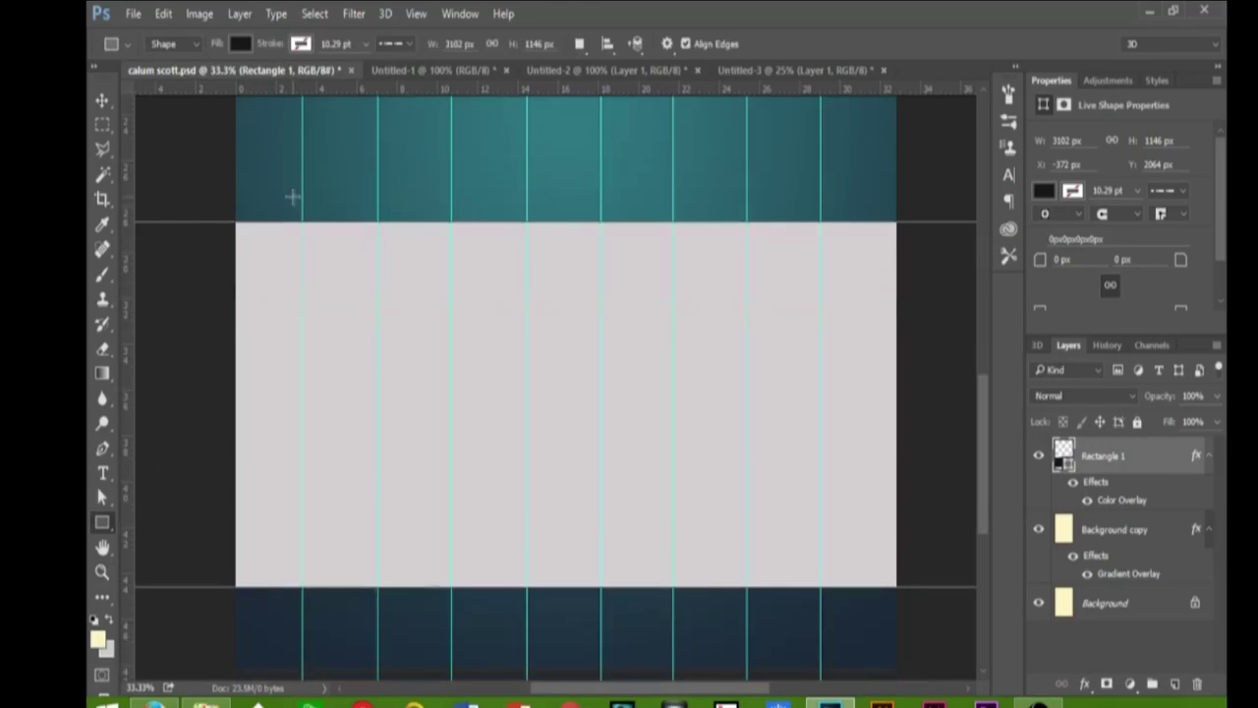
pyautogui.moveTo(296, 661); pyautogui.dragTo(296, 661)
pyautogui.press('v')
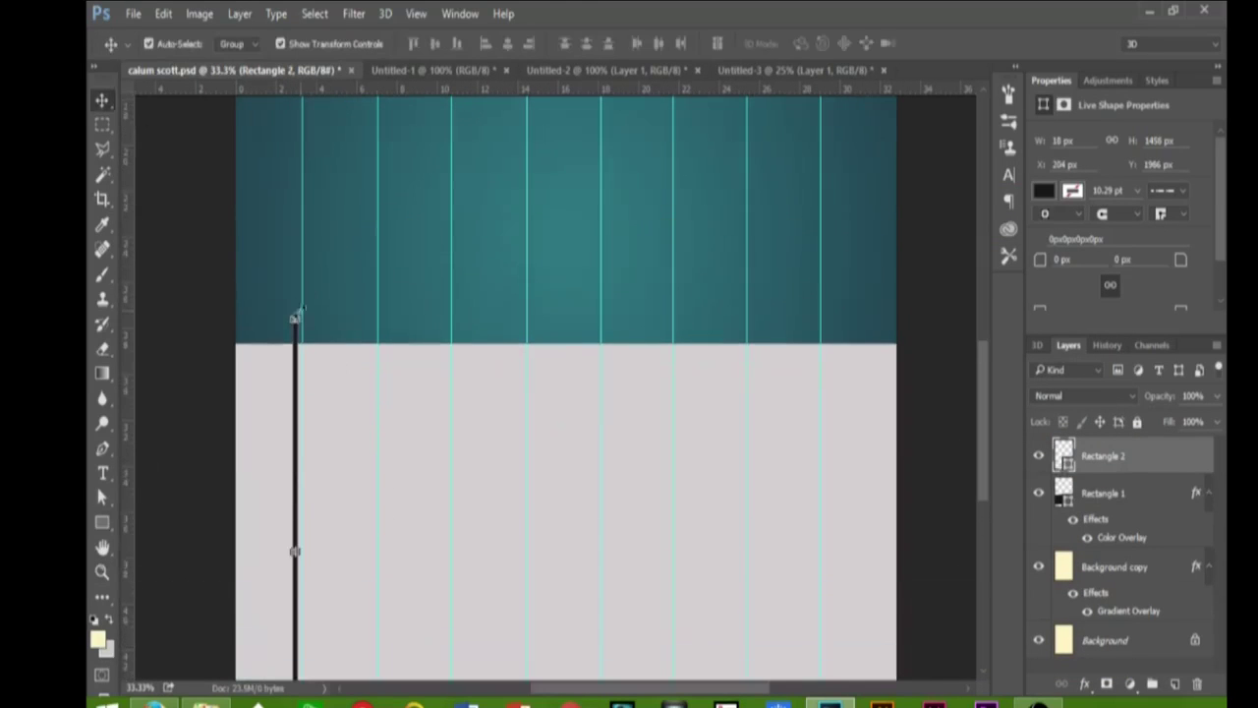
pyautogui.moveTo(295, 196); pyautogui.dragTo(324, 89)
pyautogui.click(816, 42)
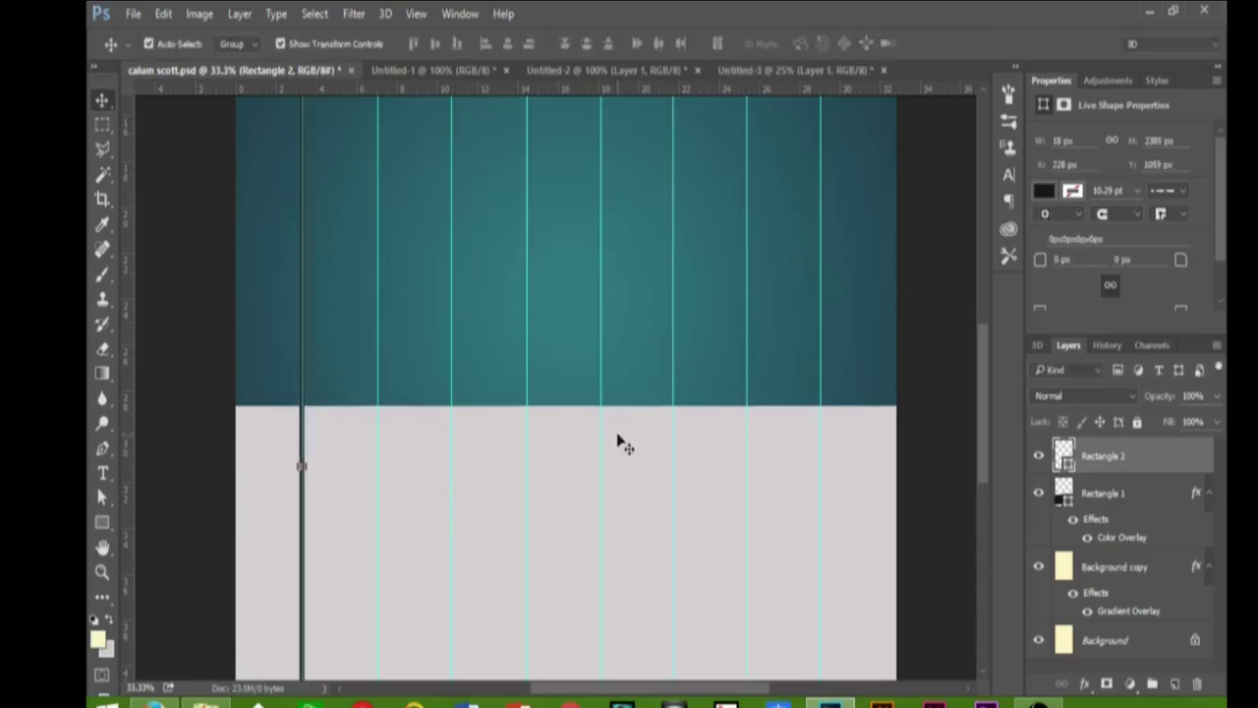
# Duplicate the bar and move the copies onto the following guides.
pyautogui.hotkey('ctrl', 'j')
pyautogui.hotkey('ctrl', 't')
pyautogui.moveTo(296, 430)
pyautogui.mouseDown()
pyautogui.moveTo(371, 442)
pyautogui.moveTo(451, 413)
pyautogui.mouseUp()
pyautogui.press('Return')
pyautogui.hotkey('ctrl', 't')
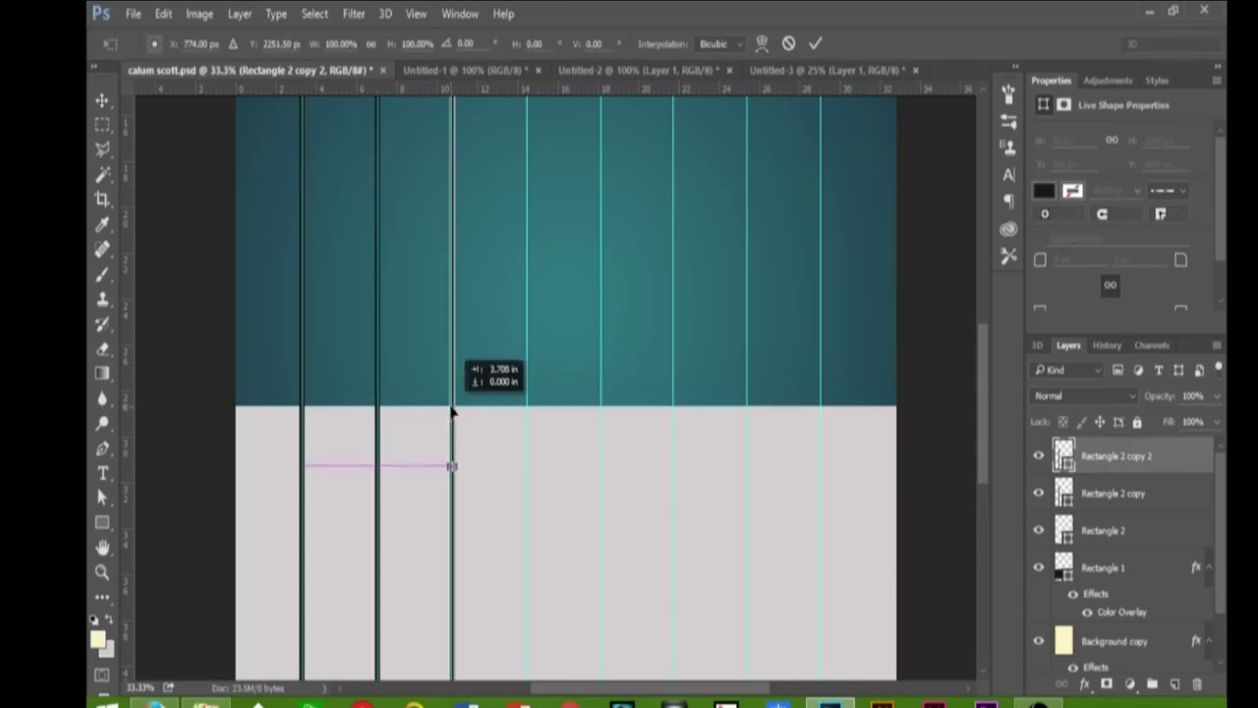
pyautogui.scroll(-2, 798, 289)
pyautogui.scroll(-2, 452, 283)
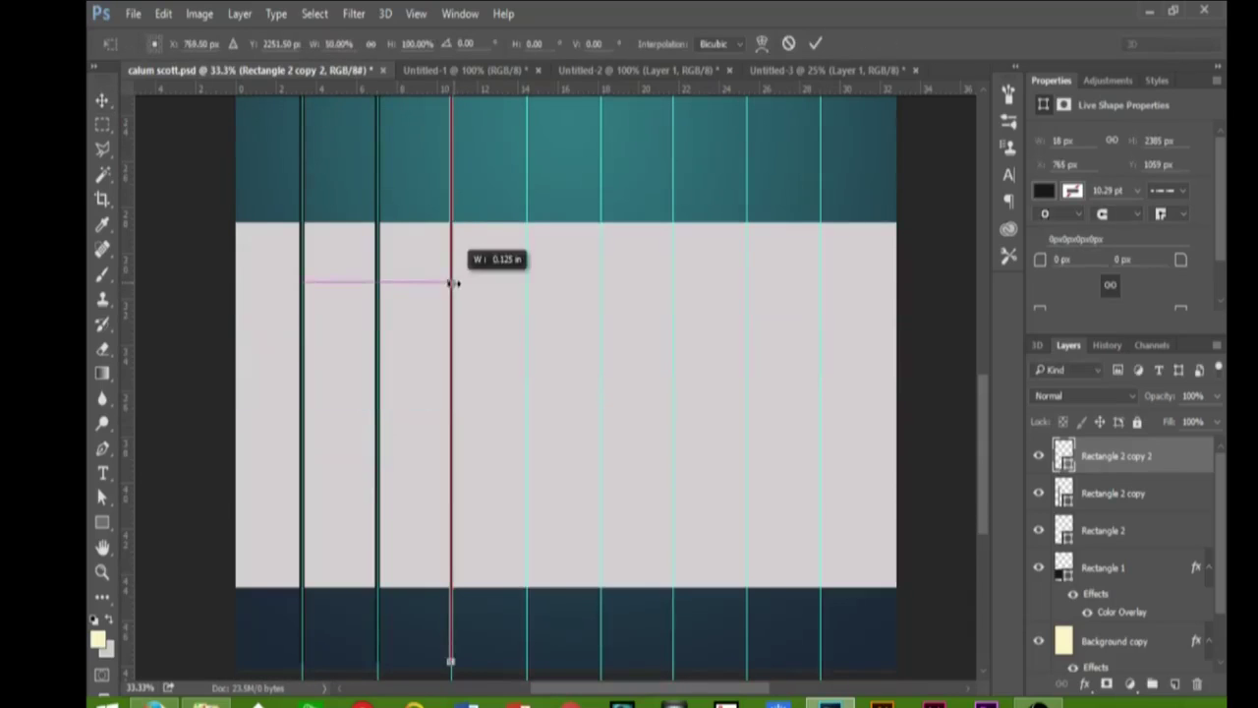
pyautogui.press('Return')
# Delete the two earlier bars, narrow the bar to 0.125 in, and place copies on guides further right.
pyautogui.press('Delete')
pyautogui.press('Delete')
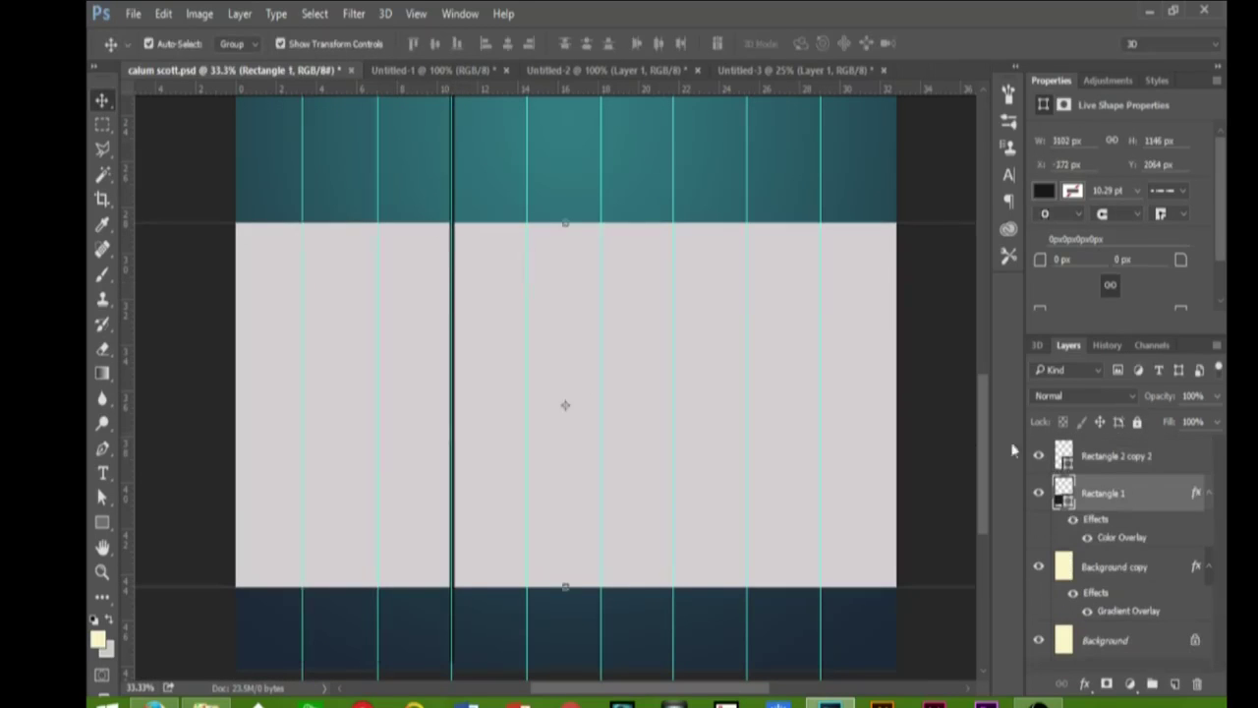
pyautogui.moveTo(455, 286)
pyautogui.mouseDown()
pyautogui.moveTo(387, 262)
pyautogui.moveTo(380, 283)
pyautogui.moveTo(309, 253)
pyautogui.moveTo(300, 283)
pyautogui.moveTo(528, 255)
pyautogui.moveTo(598, 281)
pyautogui.mouseUp()
pyautogui.click(815, 43)
pyautogui.hotkey('ctrl', 'j')
pyautogui.click(819, 44)
pyautogui.hotkey('ctrl', 'j')
pyautogui.click(815, 43)
pyautogui.hotkey('ctrl', 'j')
pyautogui.hotkey('ctrl', 'j')
pyautogui.hotkey('ctrl', 'j')
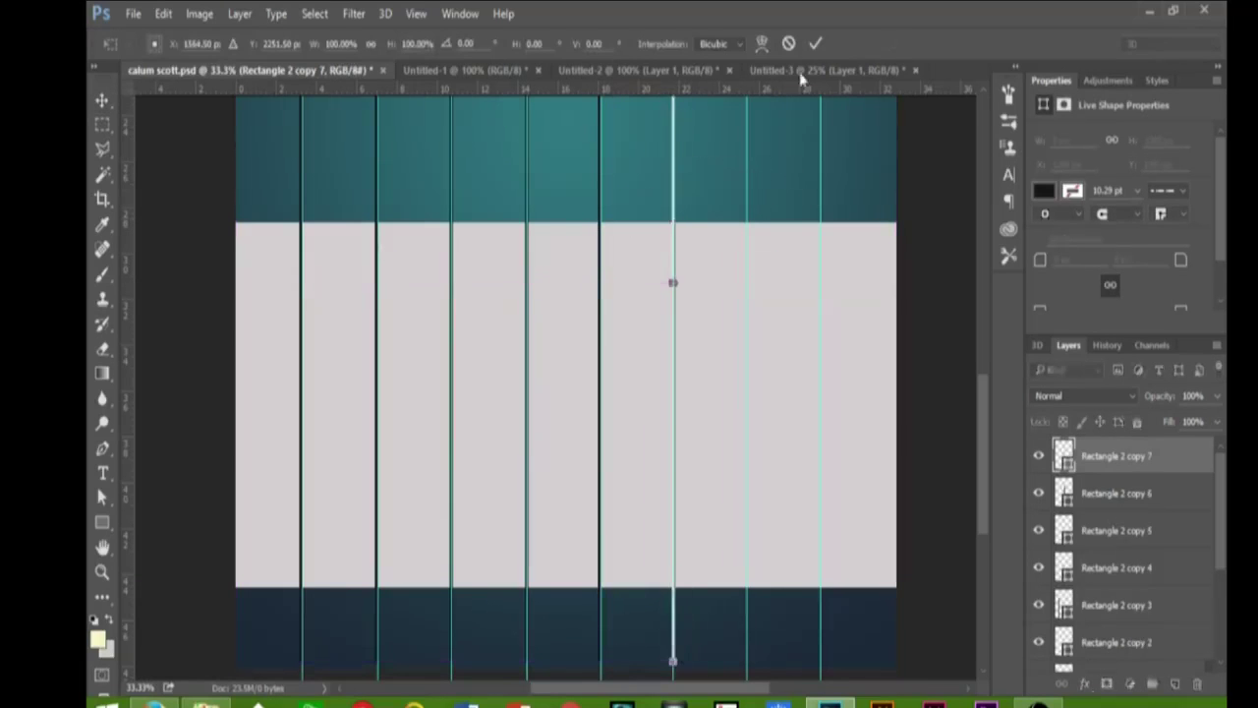
pyautogui.moveTo(602, 224); pyautogui.dragTo(673, 191)
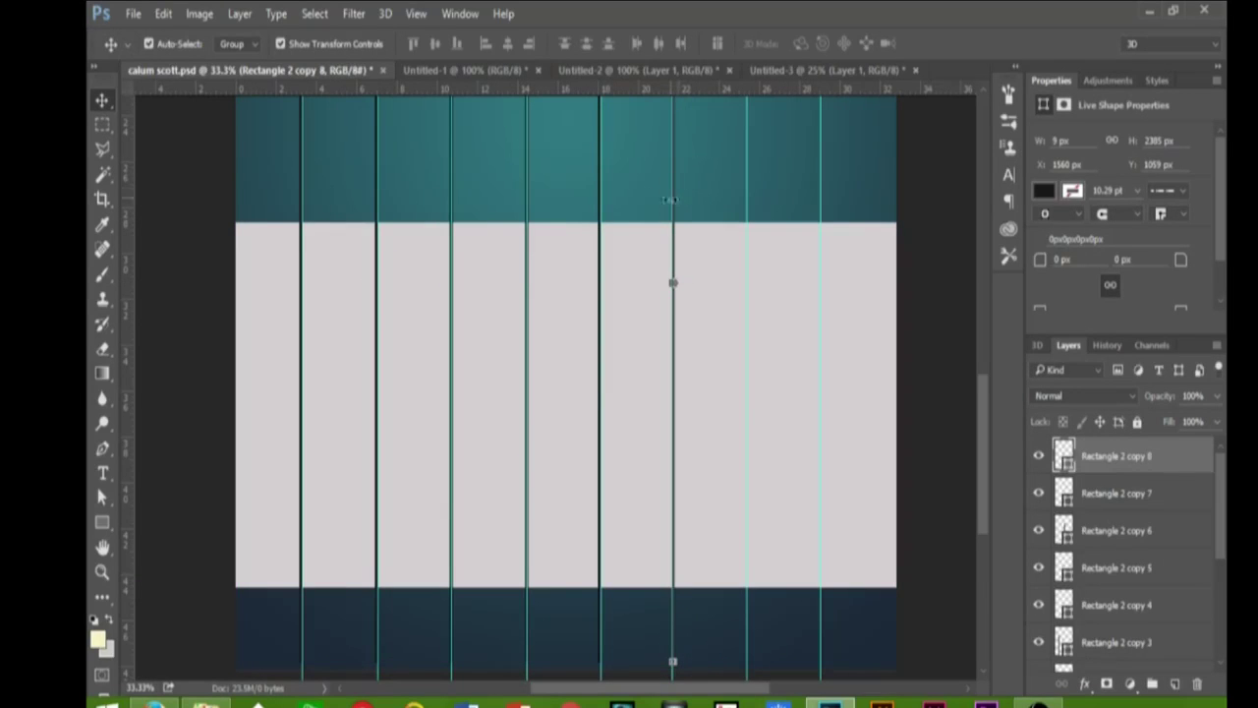
# Move the grey band down slightly.
pyautogui.click(752, 313)
pyautogui.hotkey('ctrl', 't')
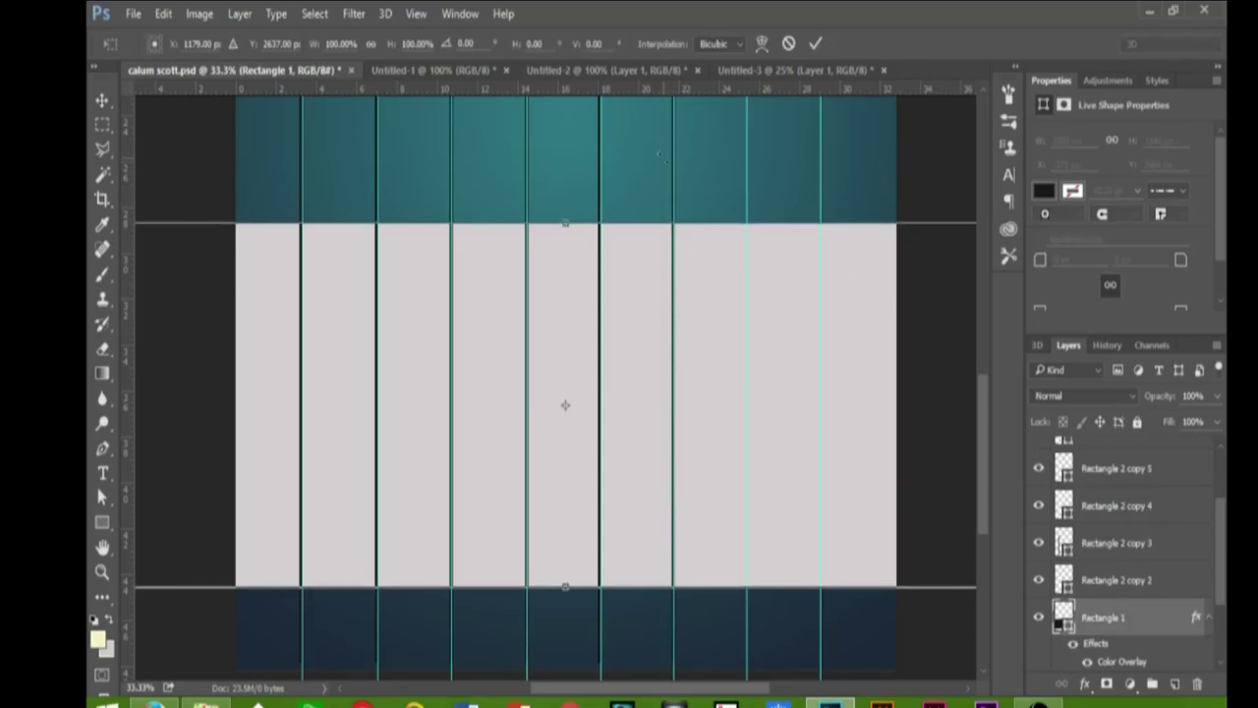
pyautogui.click(789, 43)
pyautogui.hotkey('ctrl', 'j')
pyautogui.moveTo(702, 357); pyautogui.dragTo(702, 431)
# Place the final divider bars on the last two guides at the right end.
pyautogui.click(675, 320)
pyautogui.moveTo(675, 321); pyautogui.dragTo(747, 321)
pyautogui.press('Return')
pyautogui.hotkey('ctrl', 'alt', 't')
pyautogui.moveTo(747, 261); pyautogui.dragTo(820, 261)
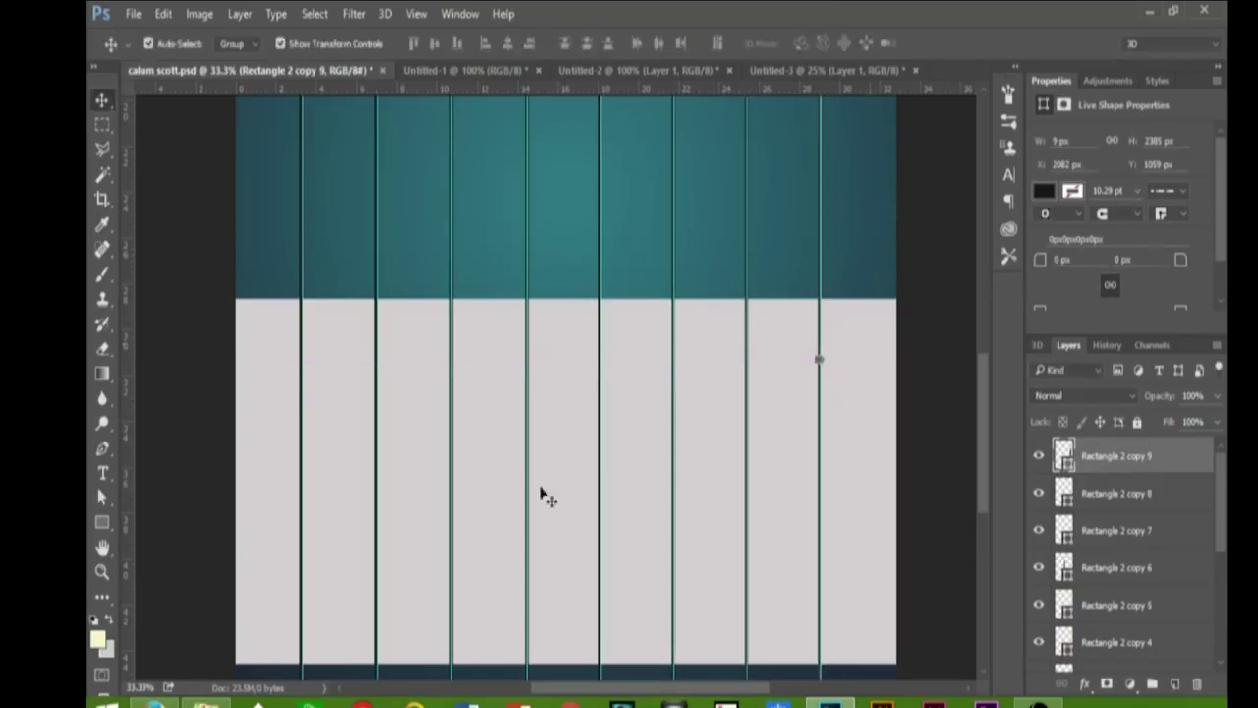
pyautogui.press('Return')
pyautogui.press('z')
pyautogui.scroll(-3, 458, 581)
pyautogui.scroll(-5, 1109, 554)
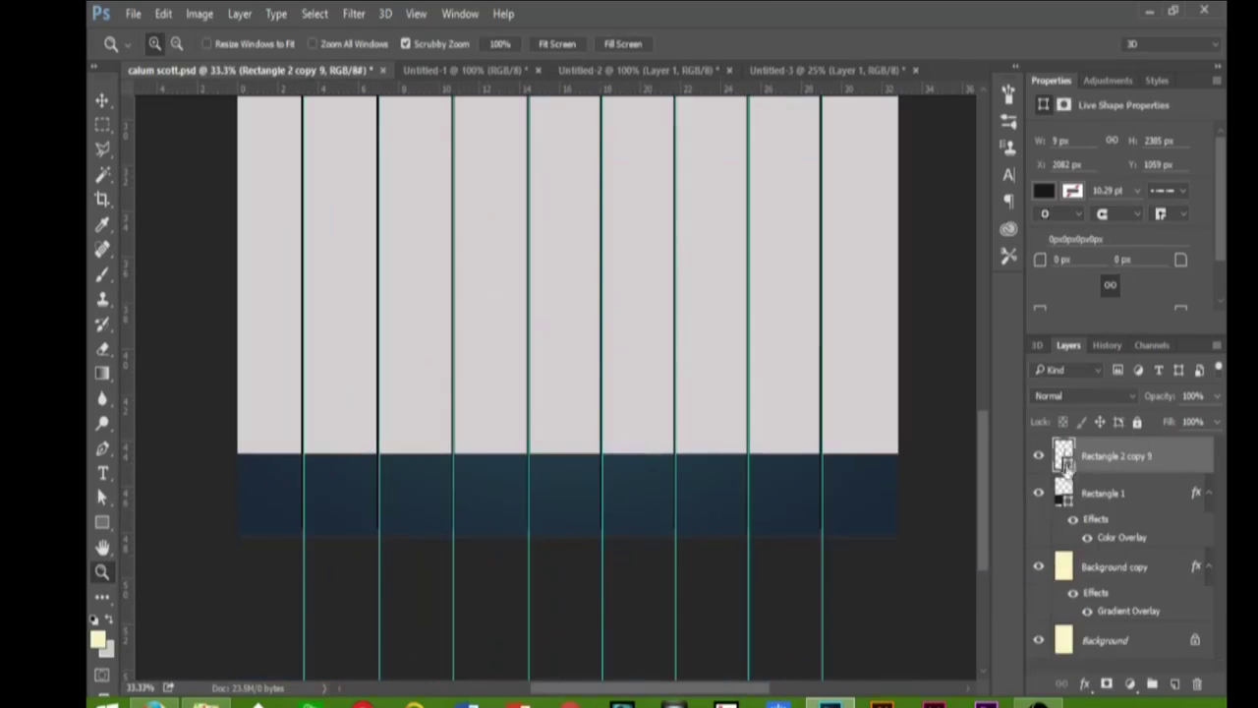
pyautogui.click(1039, 456)
# Draw a rounded black key over the first divider and copy it onto the next divider.
pyautogui.press('u')
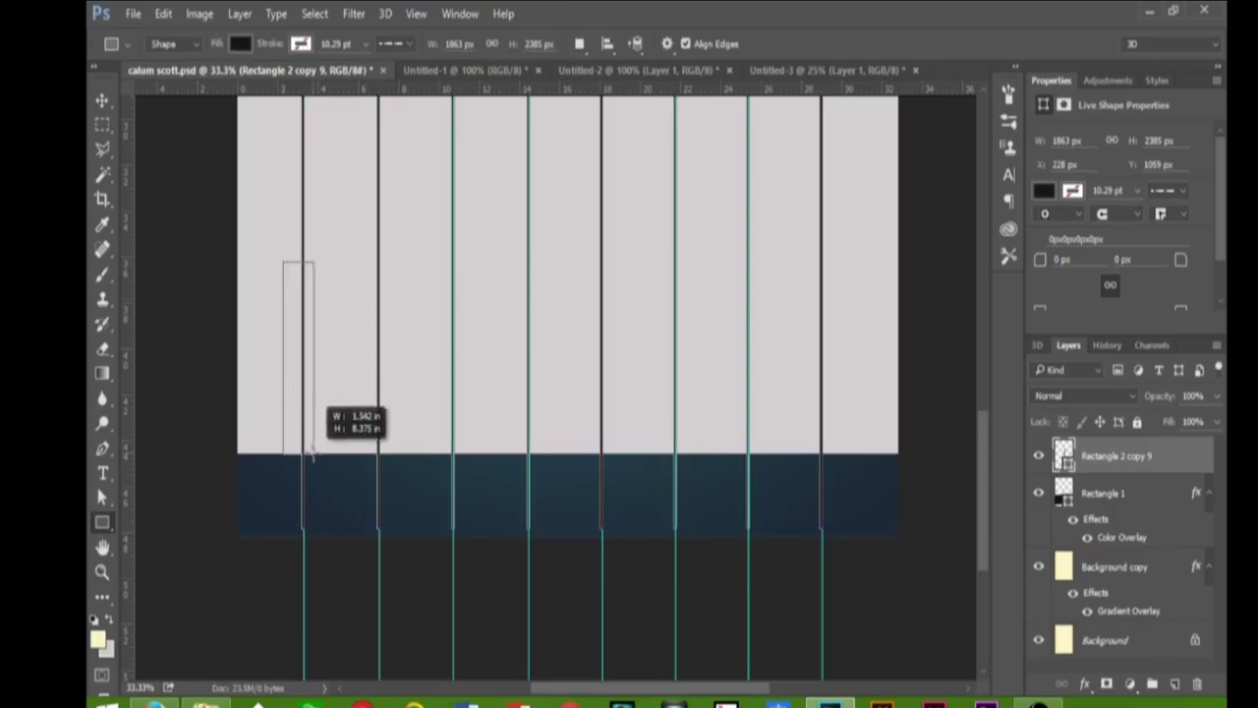
pyautogui.moveTo(284, 263); pyautogui.dragTo(313, 454)
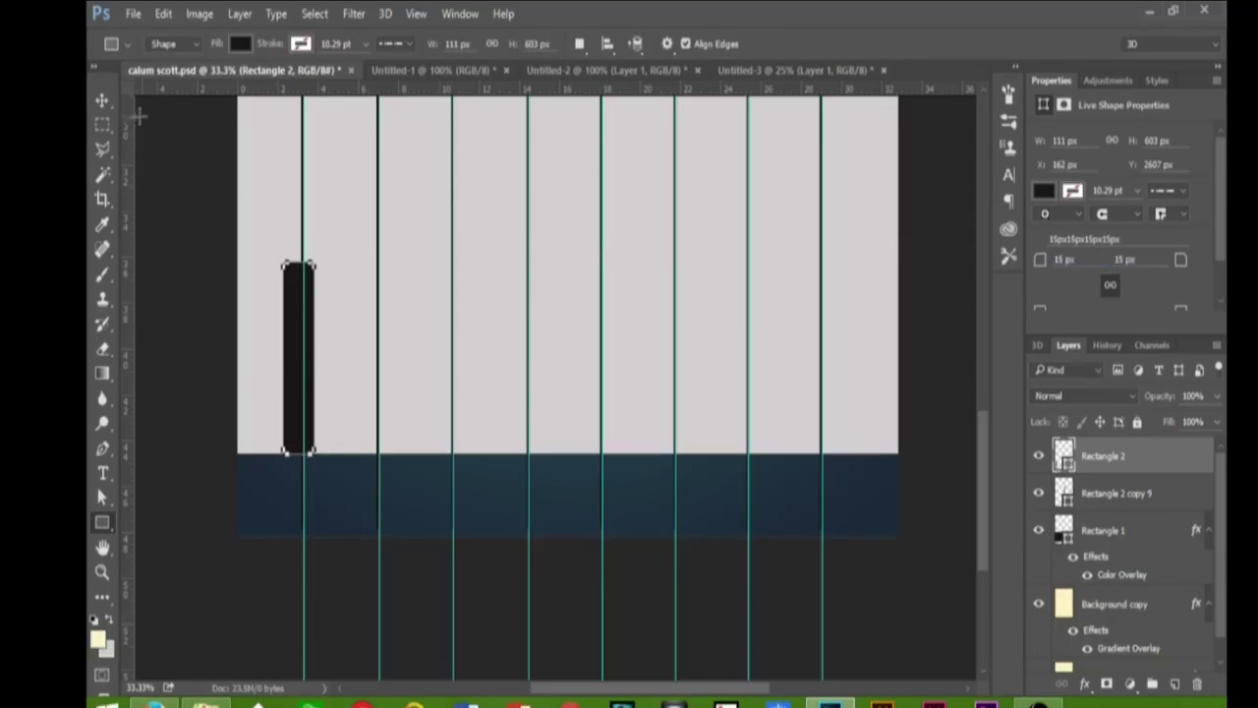
pyautogui.press('v')
pyautogui.hotkey('ctrl', 't')
pyautogui.click(816, 44)
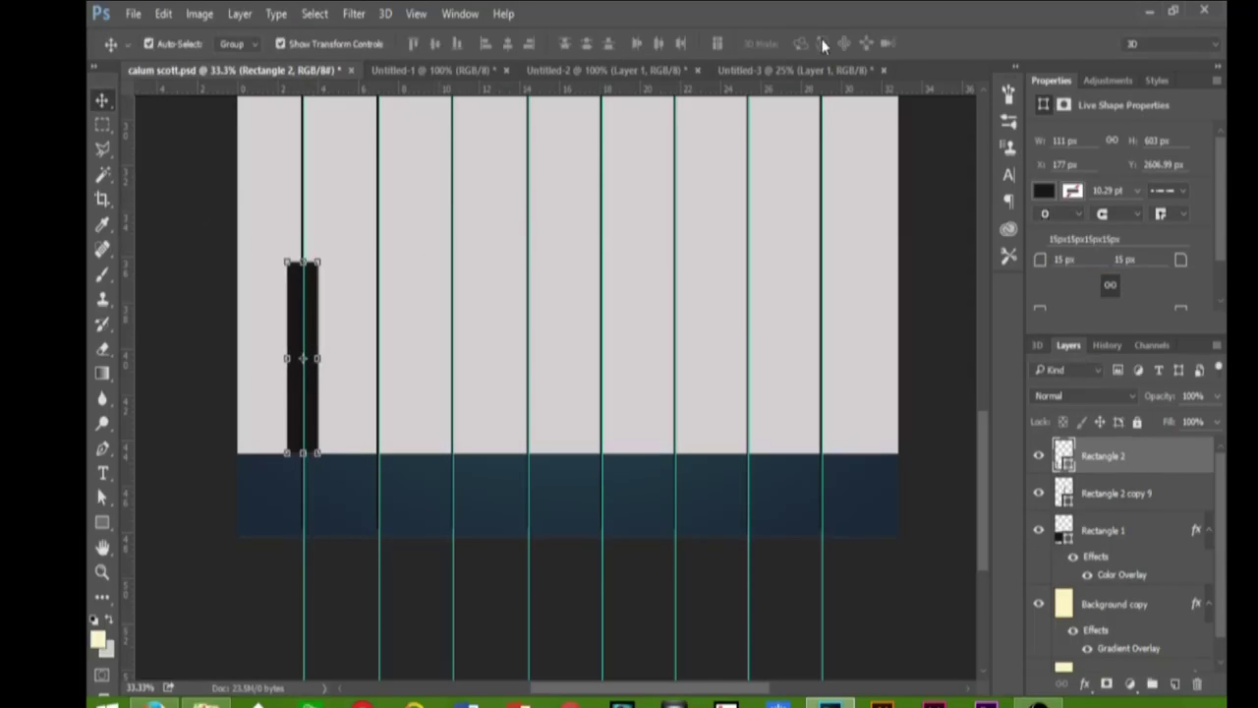
pyautogui.hotkey('ctrl', 'j')
pyautogui.hotkey('ctrl', 't')
pyautogui.moveTo(315, 283); pyautogui.dragTo(388, 299)
pyautogui.press('Return')
# Lengthen the first two black keys downward and add a third key on the third divider.
pyautogui.moveTo(377, 454); pyautogui.dragTo(376, 472)
pyautogui.press('Return')
pyautogui.click(302, 393)
pyautogui.moveTo(301, 454); pyautogui.dragTo(302, 480)
pyautogui.press('Return')
pyautogui.click(384, 314)
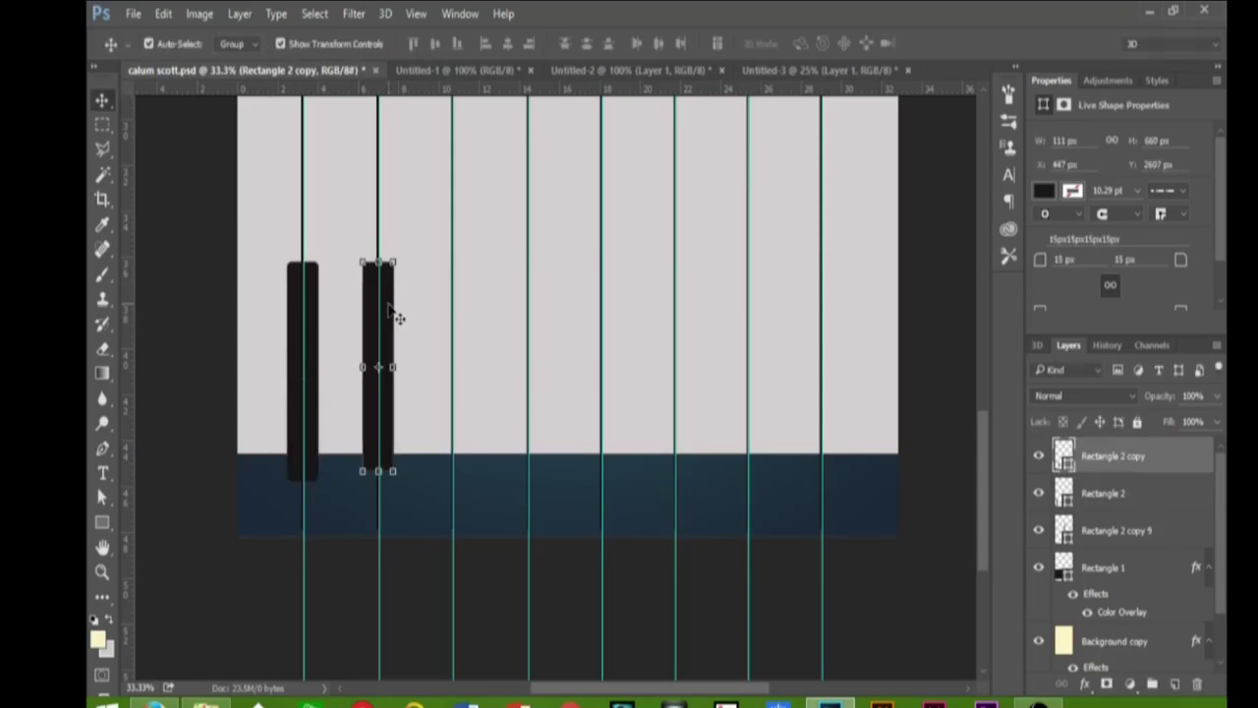
pyautogui.hotkey('ctrl', 'j')
pyautogui.hotkey('ctrl', 't')
pyautogui.moveTo(387, 311); pyautogui.dragTo(460, 313)
pyautogui.click(817, 44)
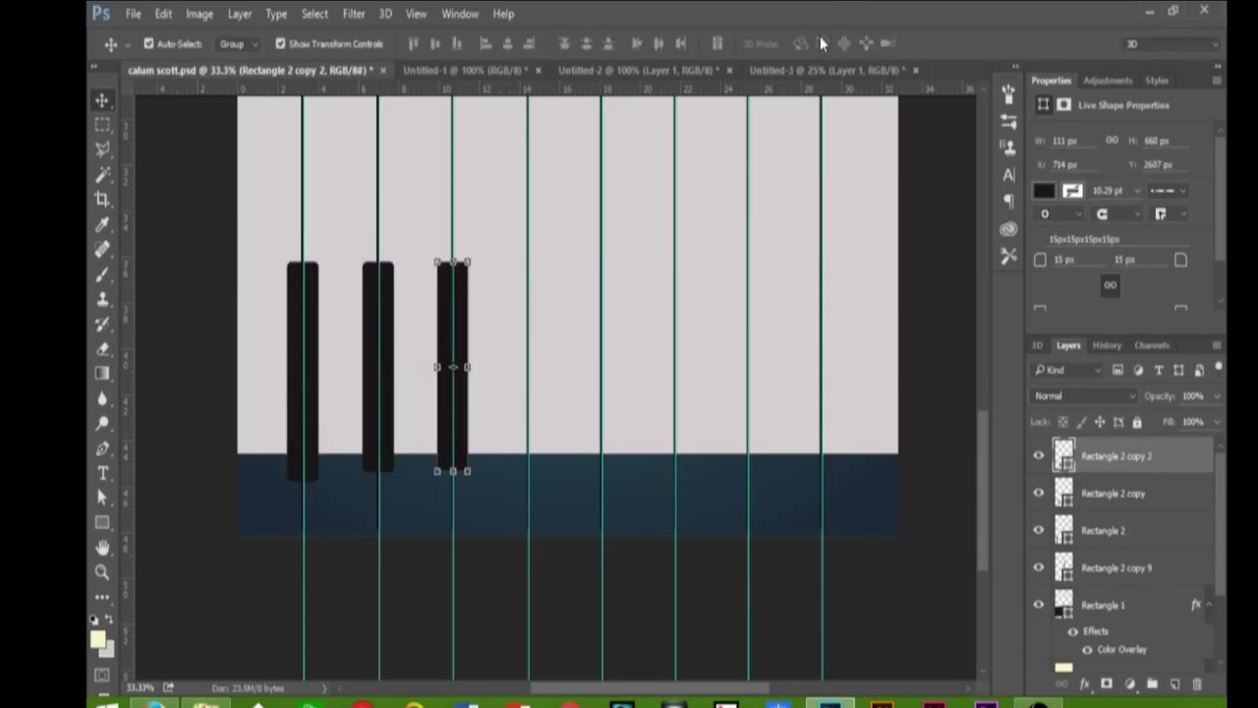
# Shift the black keys further right and duplicate more keys for the right side.
pyautogui.moveTo(384, 314); pyautogui.dragTo(533, 315)
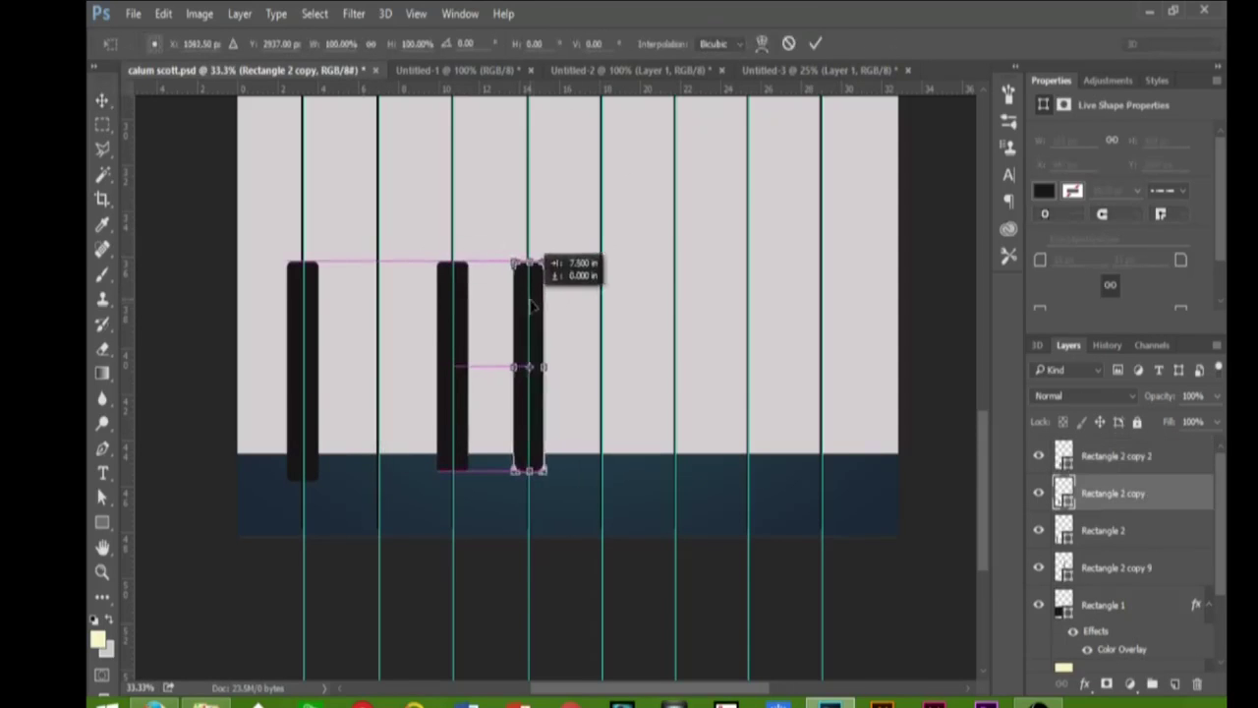
pyautogui.click(452, 315)
pyautogui.moveTo(461, 307)
pyautogui.mouseDown()
pyautogui.moveTo(607, 307)
pyautogui.moveTo(679, 285)
pyautogui.moveTo(899, 295)
pyautogui.mouseUp()
pyautogui.hotkey('ctrl', 'alt', 't')
pyautogui.click(815, 43)
pyautogui.hotkey('ctrl', 'alt', 't')
pyautogui.press('Return')
pyautogui.scroll(-1, 1110, 482)
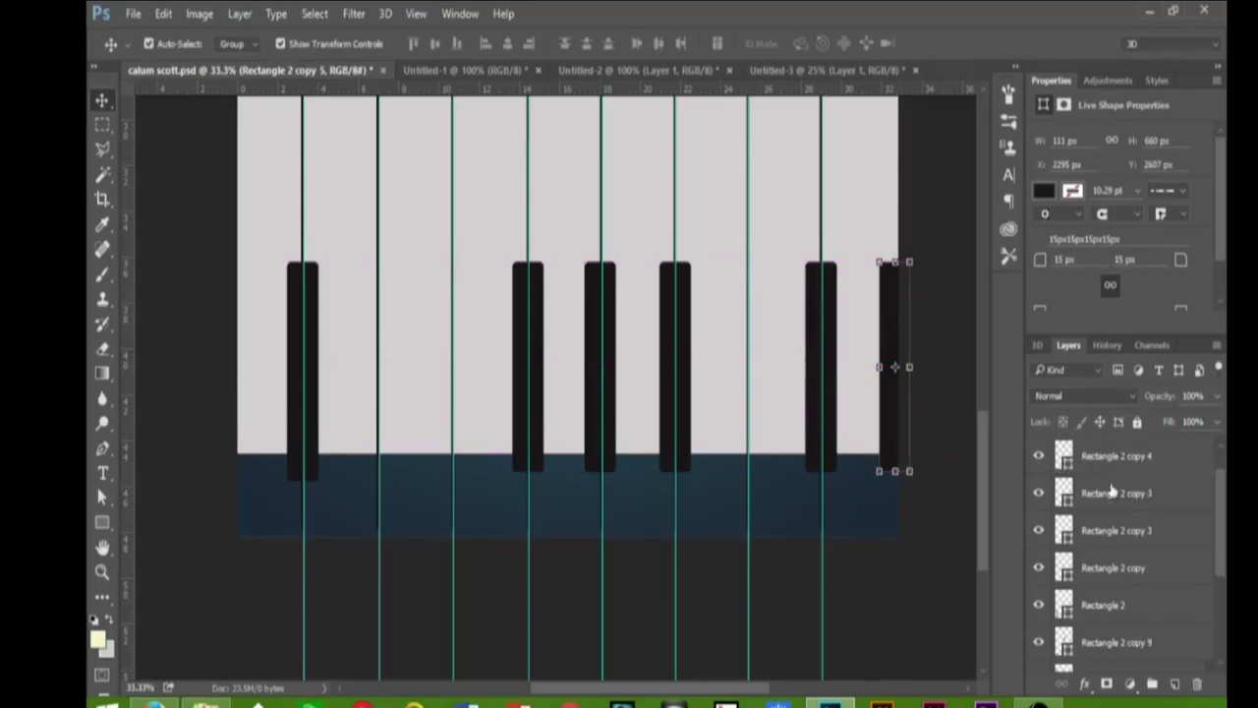
# Select all the black key layers and combine them with Merge Shapes.
pyautogui.keyDown('shift'); pyautogui.click(1101, 567); pyautogui.keyUp('shift')
pyautogui.rightClick(1101, 568)
pyautogui.click(953, 587)
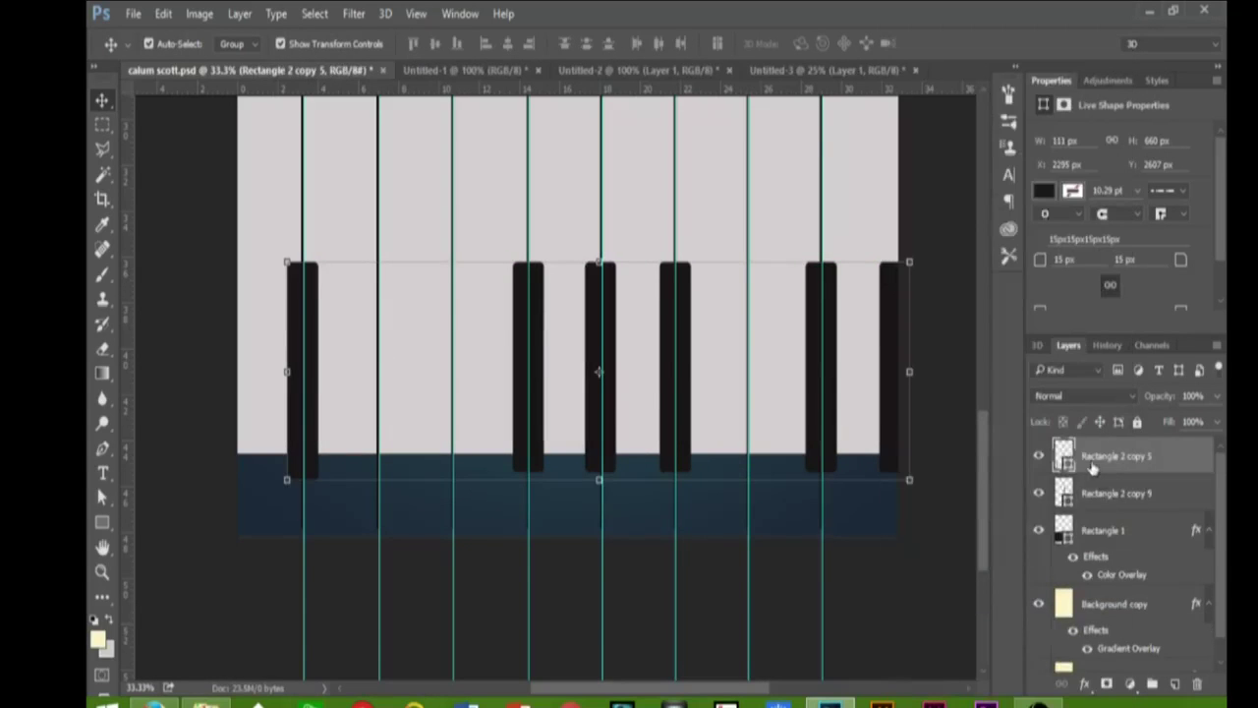
pyautogui.rightClick(1084, 460)
pyautogui.click(974, 581)
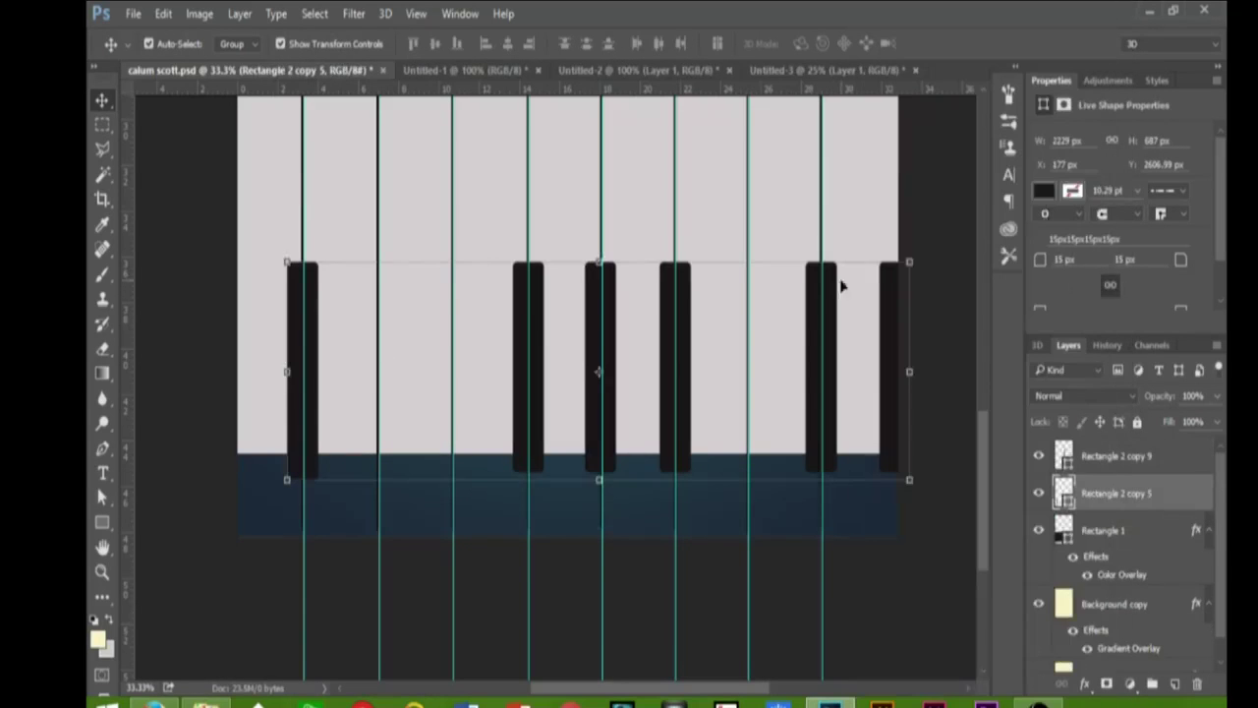
# Drag the businessman silhouette from its document into the poster.
pyautogui.scroll(2, 843, 281)
pyautogui.click(492, 70)
pyautogui.moveTo(379, 232); pyautogui.dragTo(386, 381)
# Size the silhouette, make the black keys taller, and lower the white key band's top edge.
pyautogui.hotkey('ctrl', 't')
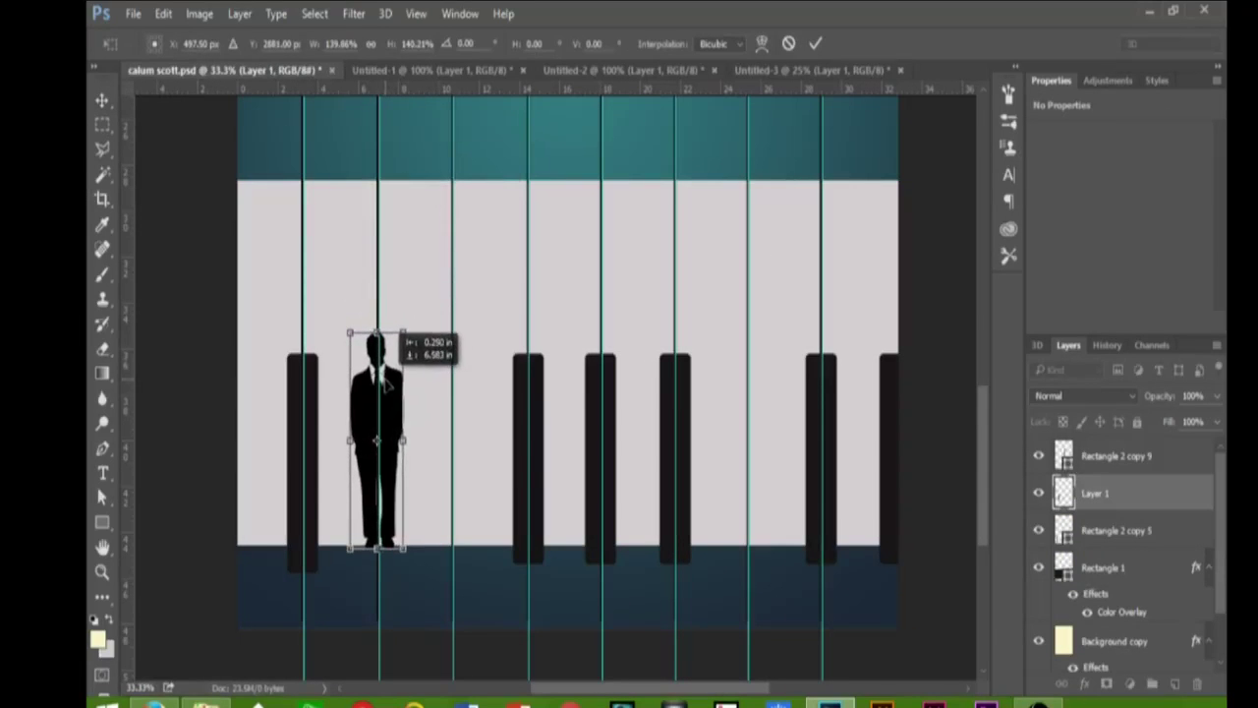
pyautogui.press('Return')
pyautogui.hotkey('alt', '[')
pyautogui.hotkey('ctrl', 't')
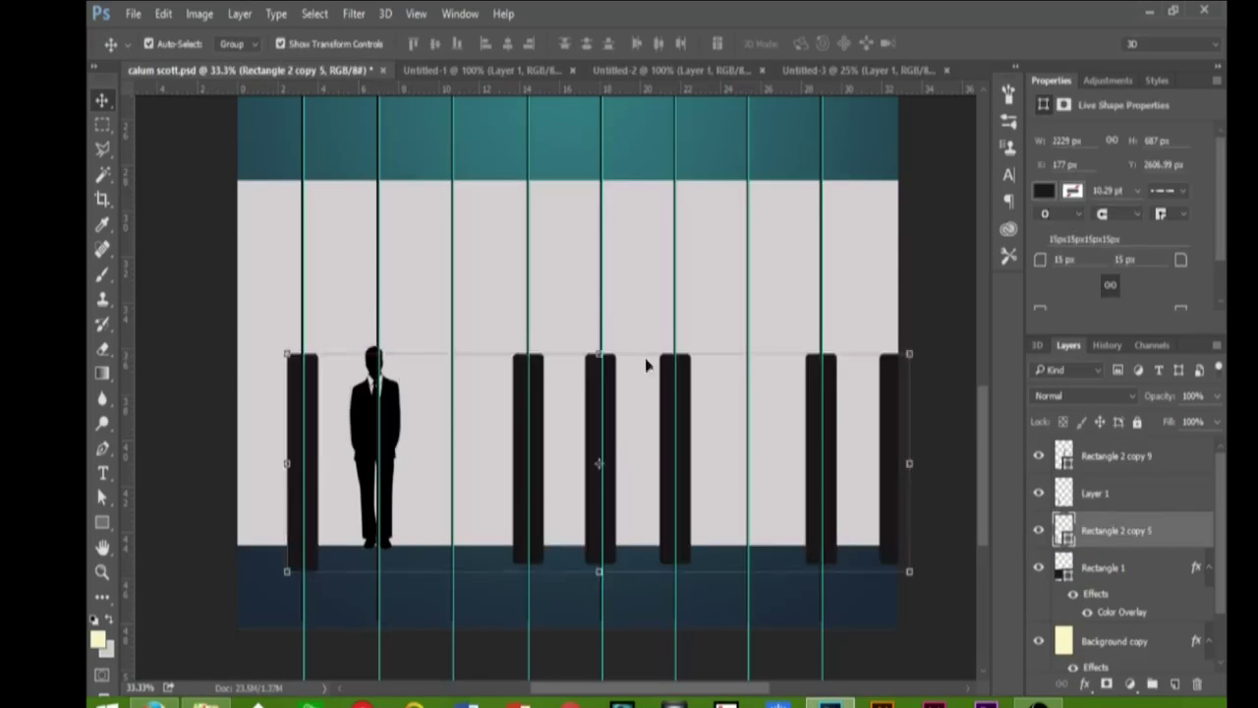
pyautogui.moveTo(598, 350); pyautogui.dragTo(598, 339)
pyautogui.click(815, 43)
pyautogui.moveTo(567, 179); pyautogui.dragTo(567, 254)
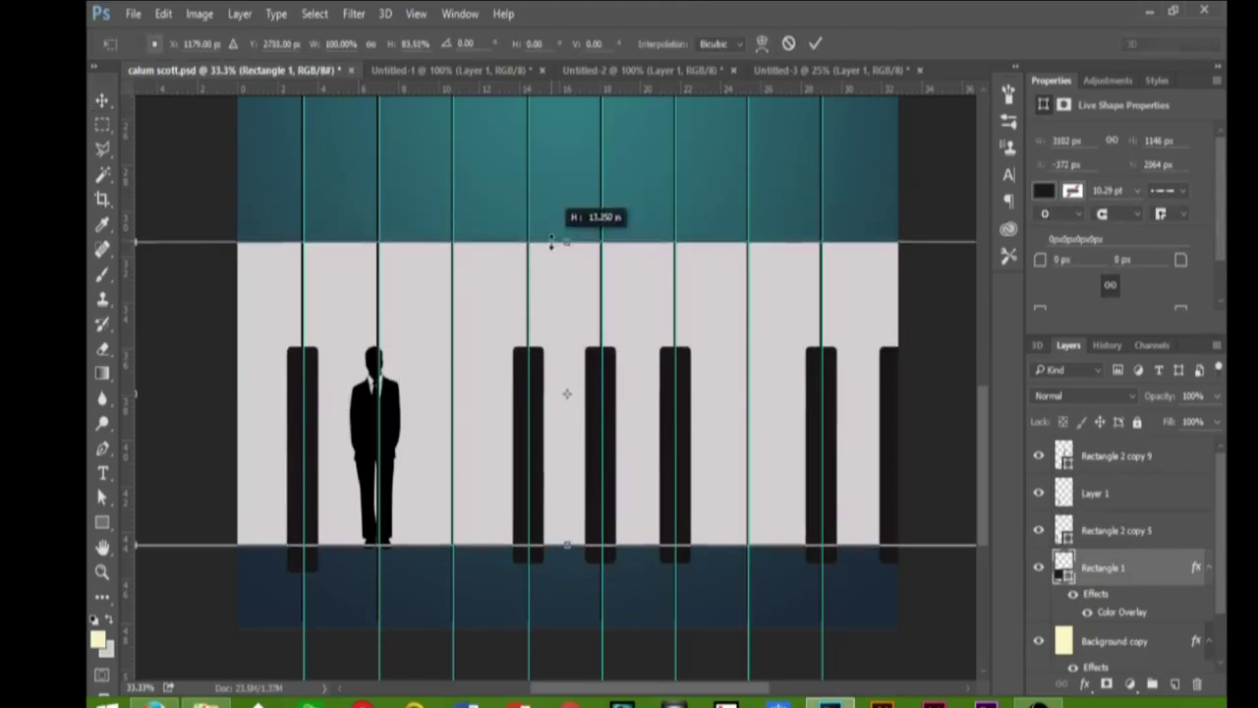
pyautogui.press('Return')
# Drag the city skyline into the poster and enlarge it at the upper left.
pyautogui.click(547, 69)
pyautogui.moveTo(542, 309)
pyautogui.mouseDown()
pyautogui.moveTo(589, 245)
pyautogui.moveTo(850, 152)
pyautogui.moveTo(845, 126)
pyautogui.mouseUp()
pyautogui.hotkey('ctrl', 't')
pyautogui.moveTo(778, 203); pyautogui.dragTo(561, 295)
pyautogui.press('Return')
# Enlarge the skyline, then duplicate it, flip the copy horizontally, and place it on the right side.
pyautogui.hotkey('ctrl', 't')
pyautogui.moveTo(654, 208); pyautogui.dragTo(696, 191)
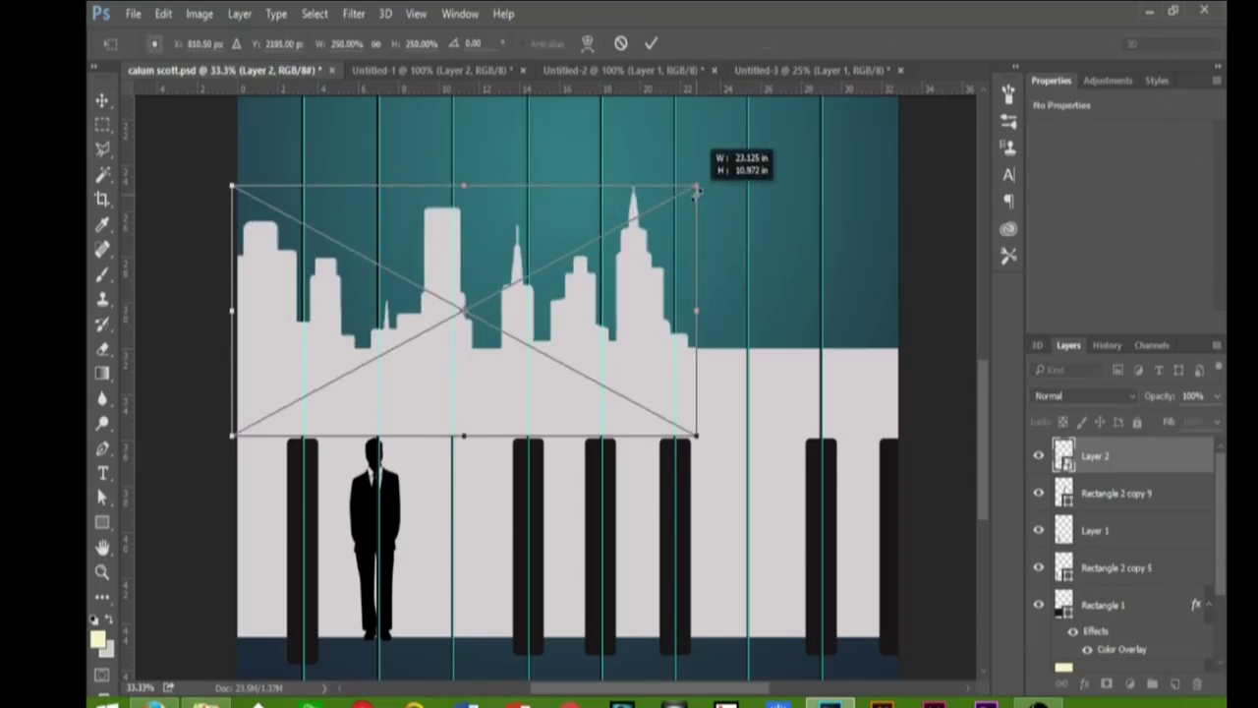
pyautogui.click(650, 43)
pyautogui.hotkey('ctrl', 'j')
pyautogui.hotkey('ctrl', 't')
pyautogui.rightClick(657, 224)
pyautogui.click(701, 525)
pyautogui.moveTo(551, 348)
pyautogui.mouseDown()
pyautogui.moveTo(675, 365)
pyautogui.moveTo(563, 367)
pyautogui.moveTo(584, 273)
pyautogui.moveTo(590, 337)
pyautogui.moveTo(584, 309)
pyautogui.mouseUp()
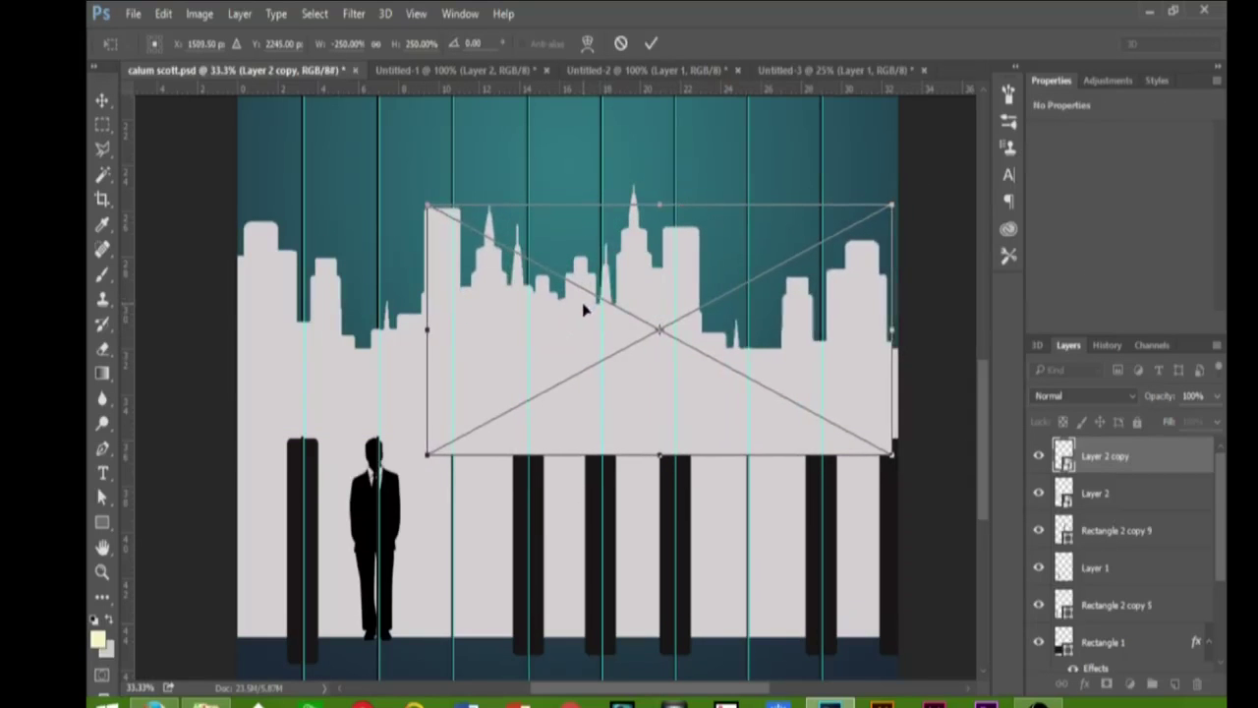
pyautogui.moveTo(892, 331); pyautogui.dragTo(900, 332)
pyautogui.press('Return')
# Lasso the overlap, rasterize both skyline layers, and merge them into one layer.
pyautogui.press('l')
pyautogui.rightClick(1095, 492)
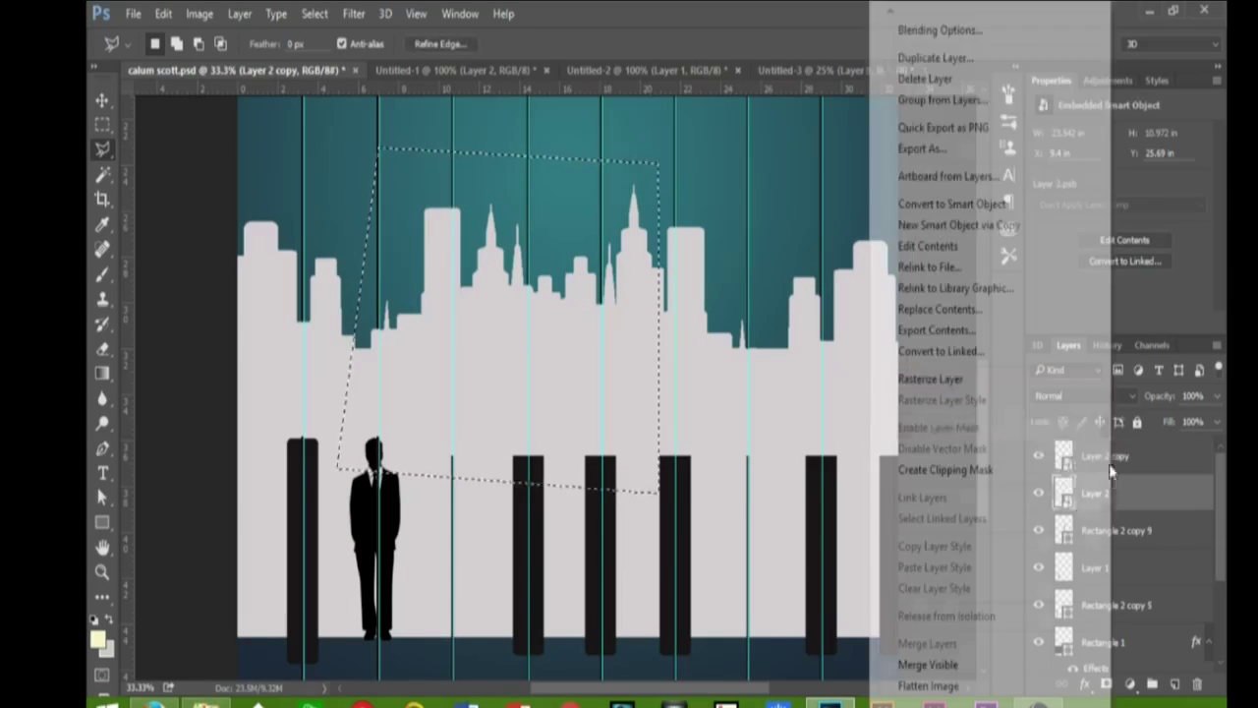
pyautogui.click(974, 365)
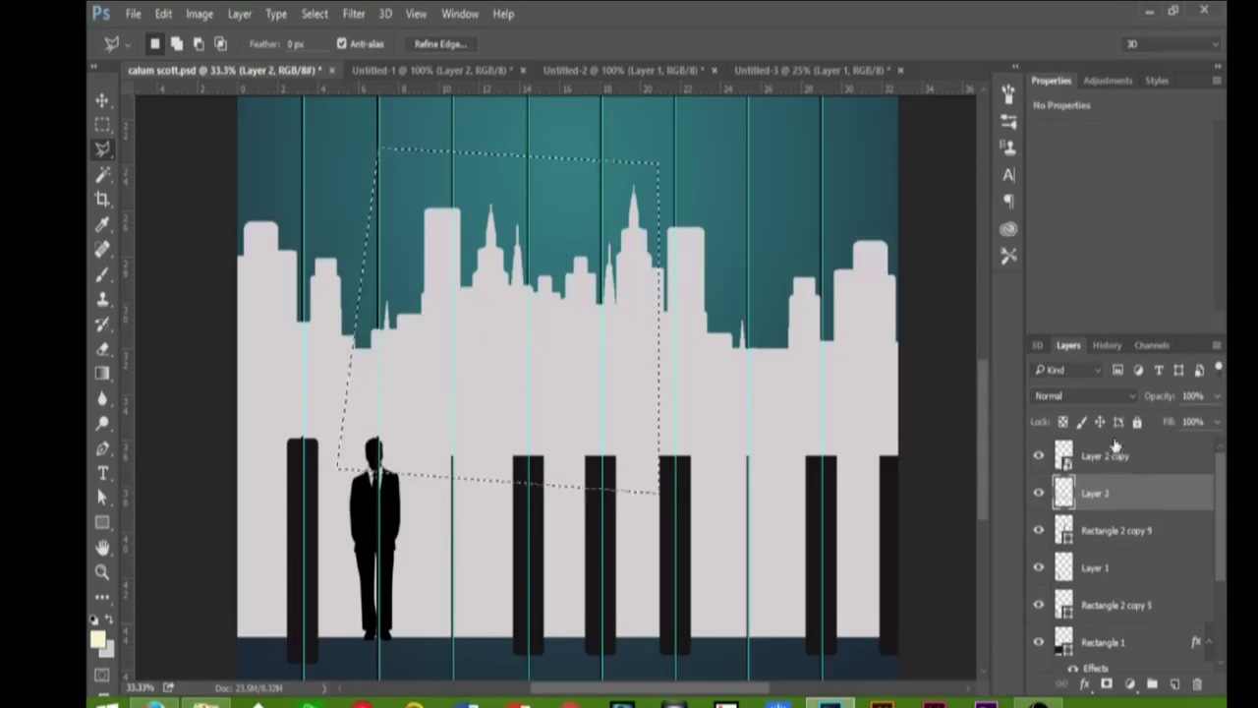
pyautogui.rightClick(1106, 455)
pyautogui.click(991, 381)
pyautogui.hotkey('ctrl', 'd')
pyautogui.rightClick(1048, 494)
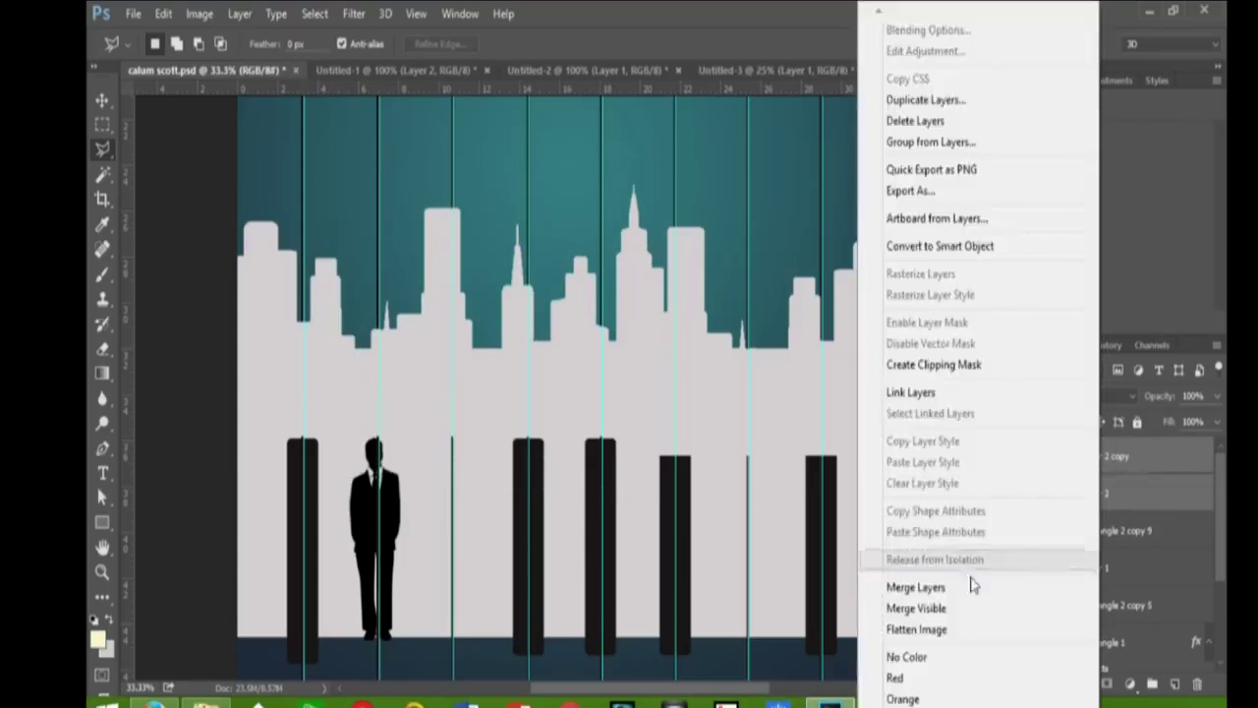
pyautogui.click(962, 586)
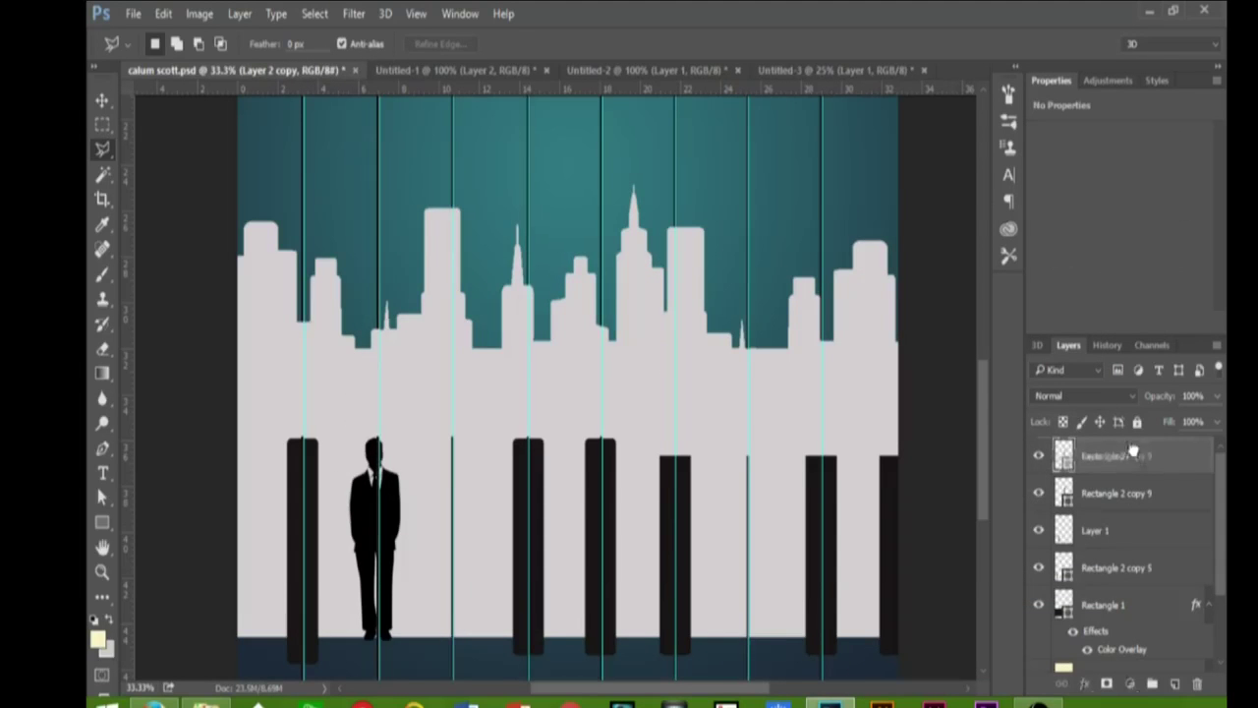
# Mask Rectangle 1 with the inverted gap selection so only the thin key gaps are hidden.
pyautogui.moveTo(1133, 449); pyautogui.dragTo(1130, 445)
pyautogui.click(1103, 601)
pyautogui.keyDown('ctrl'); pyautogui.click(1064, 602); pyautogui.keyUp('ctrl')
pyautogui.click(1094, 495)
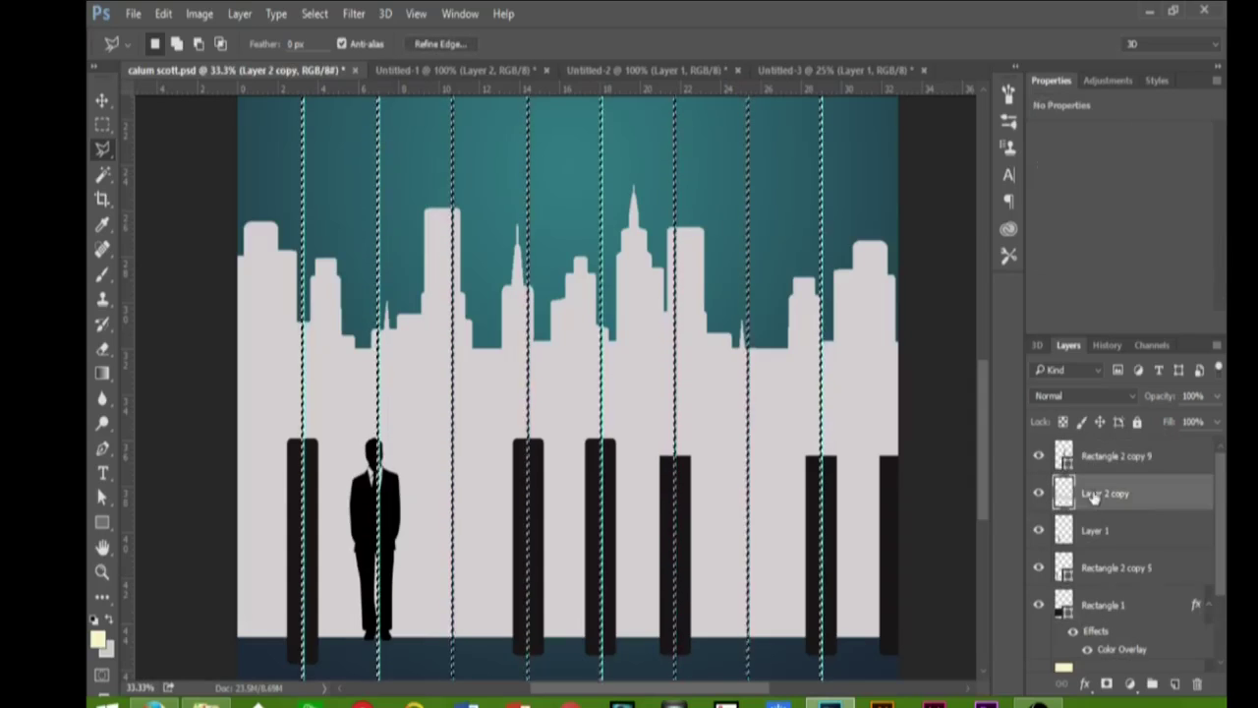
pyautogui.click(1111, 568)
pyautogui.rightClick(1111, 604)
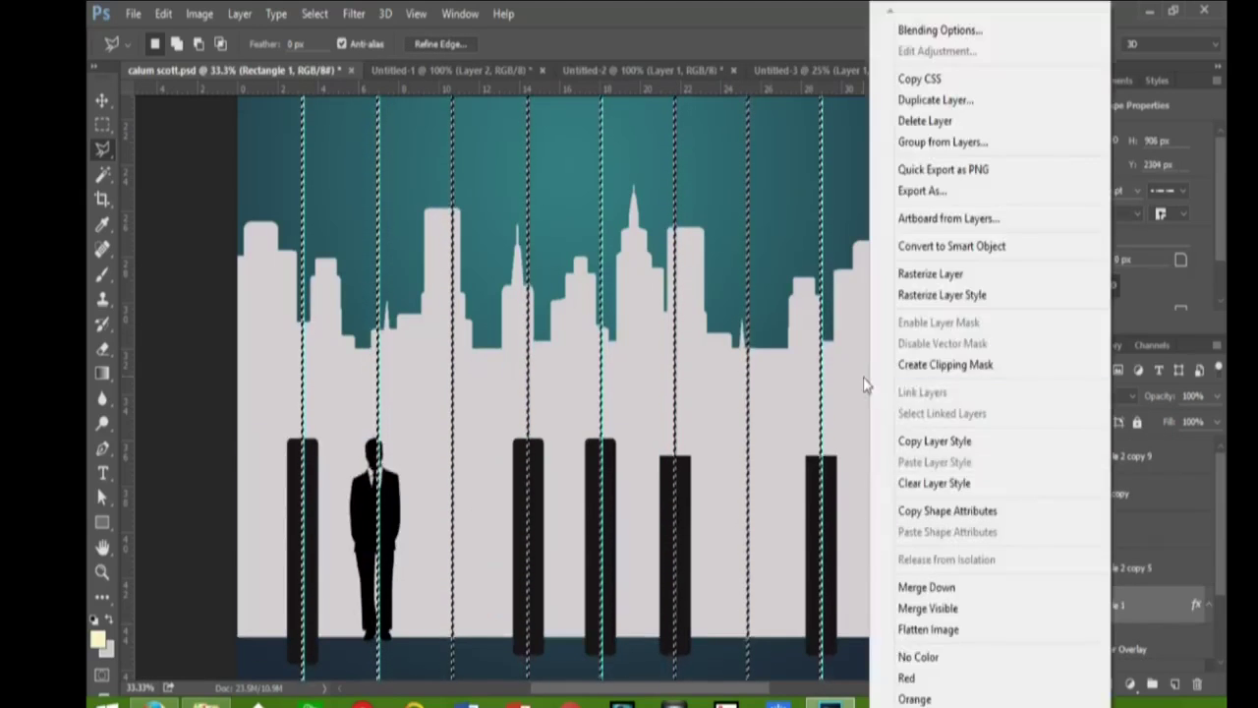
pyautogui.press('Escape')
pyautogui.click(1106, 684)
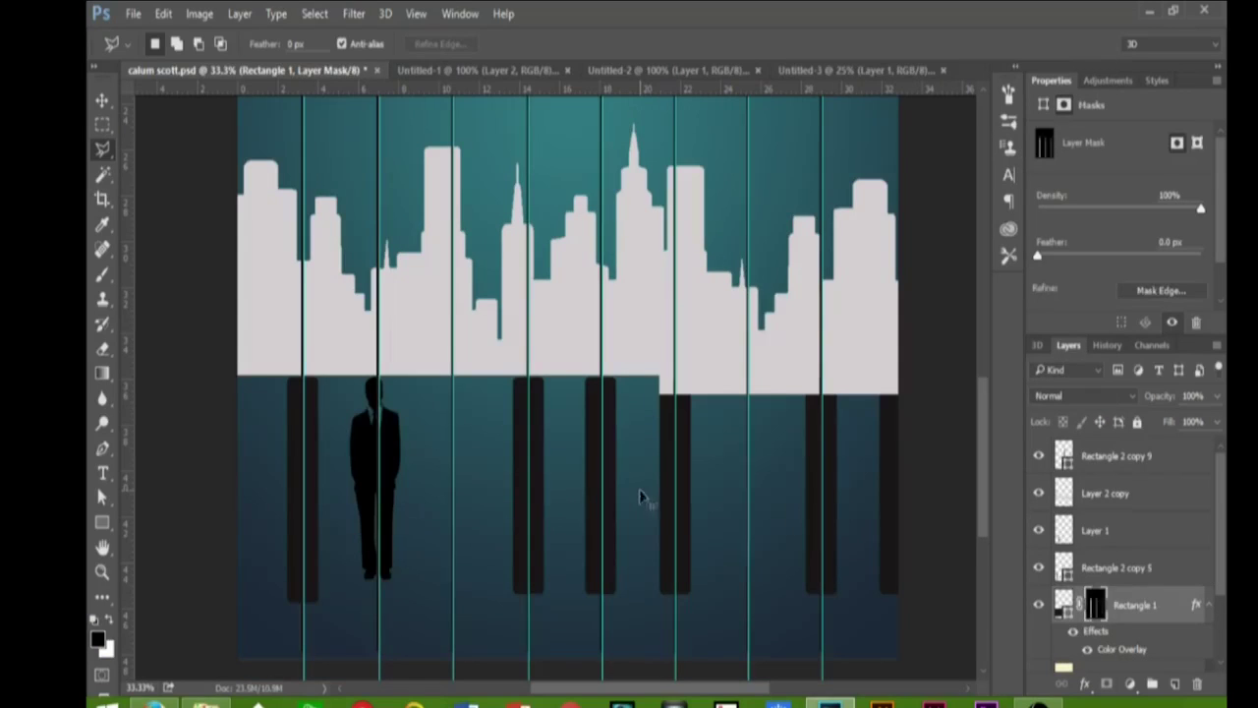
pyautogui.hotkey('ctrl', 'i')
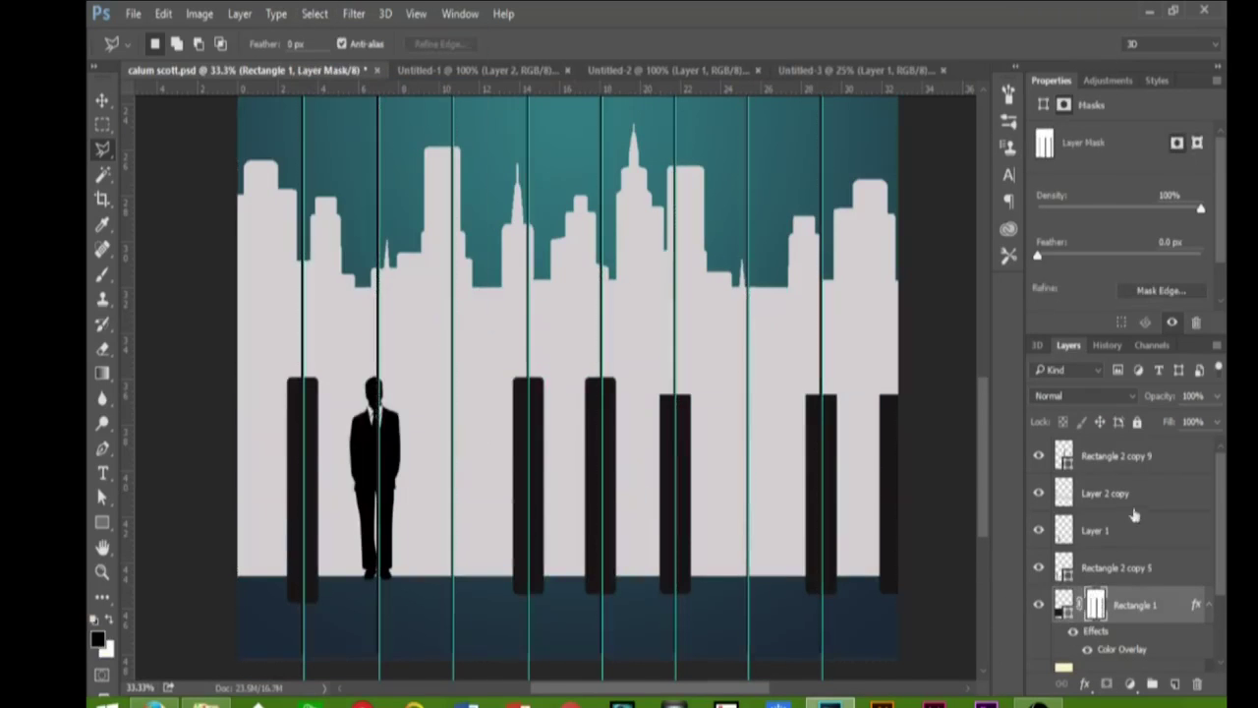
# Move the skyline layer Layer 2 copy beneath Rectangle 1 in the layer stack.
pyautogui.click(1106, 493)
pyautogui.press('v')
pyautogui.moveTo(358, 98); pyautogui.dragTo(369, 212)
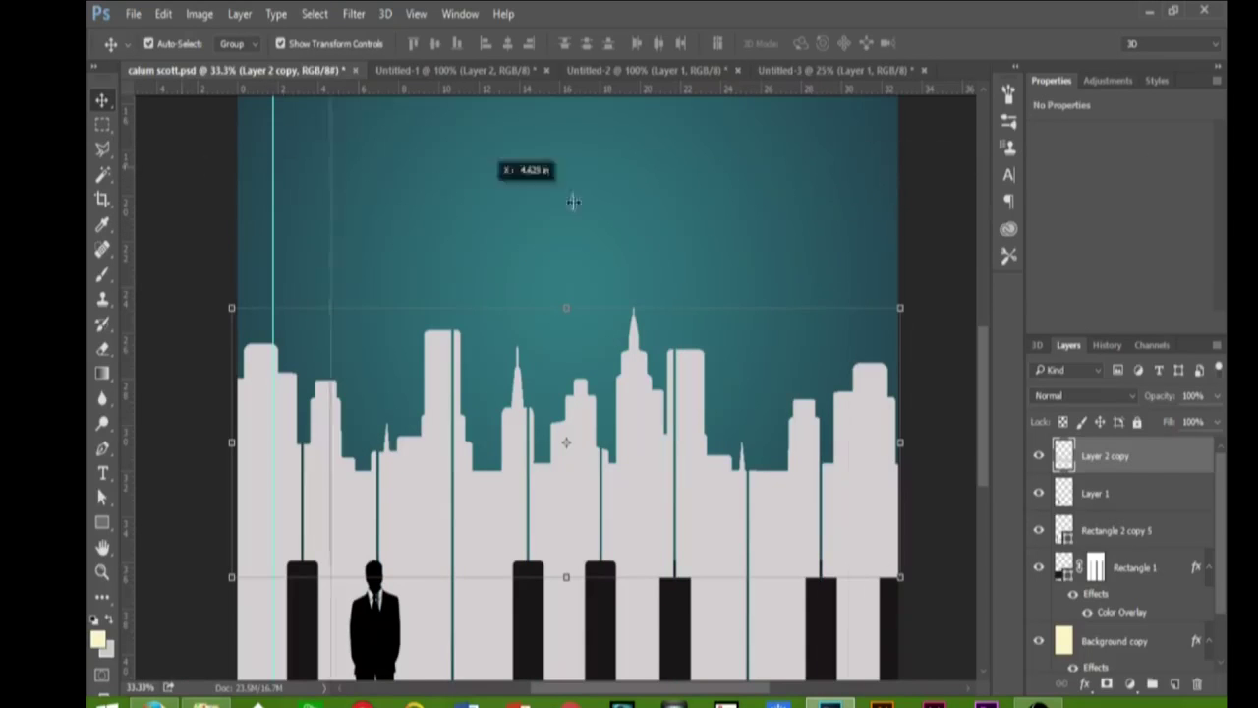
pyautogui.hotkey('ctrl', 'z')
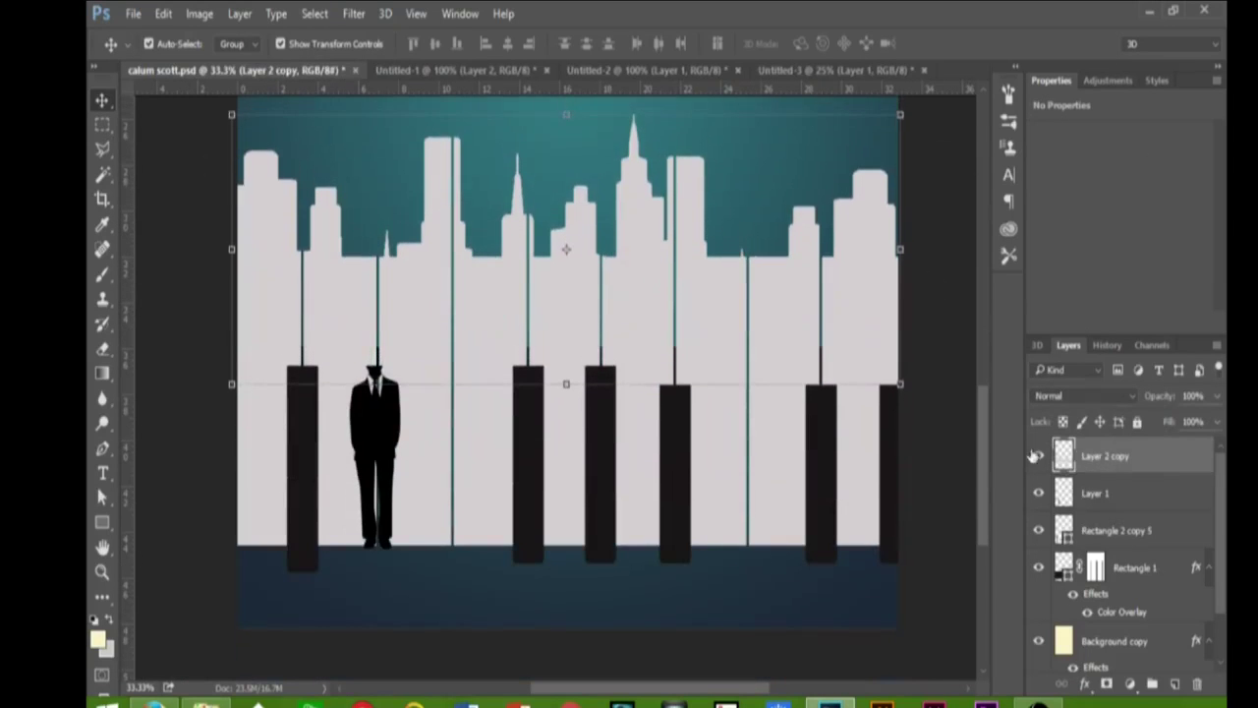
pyautogui.moveTo(1105, 454); pyautogui.dragTo(1103, 589)
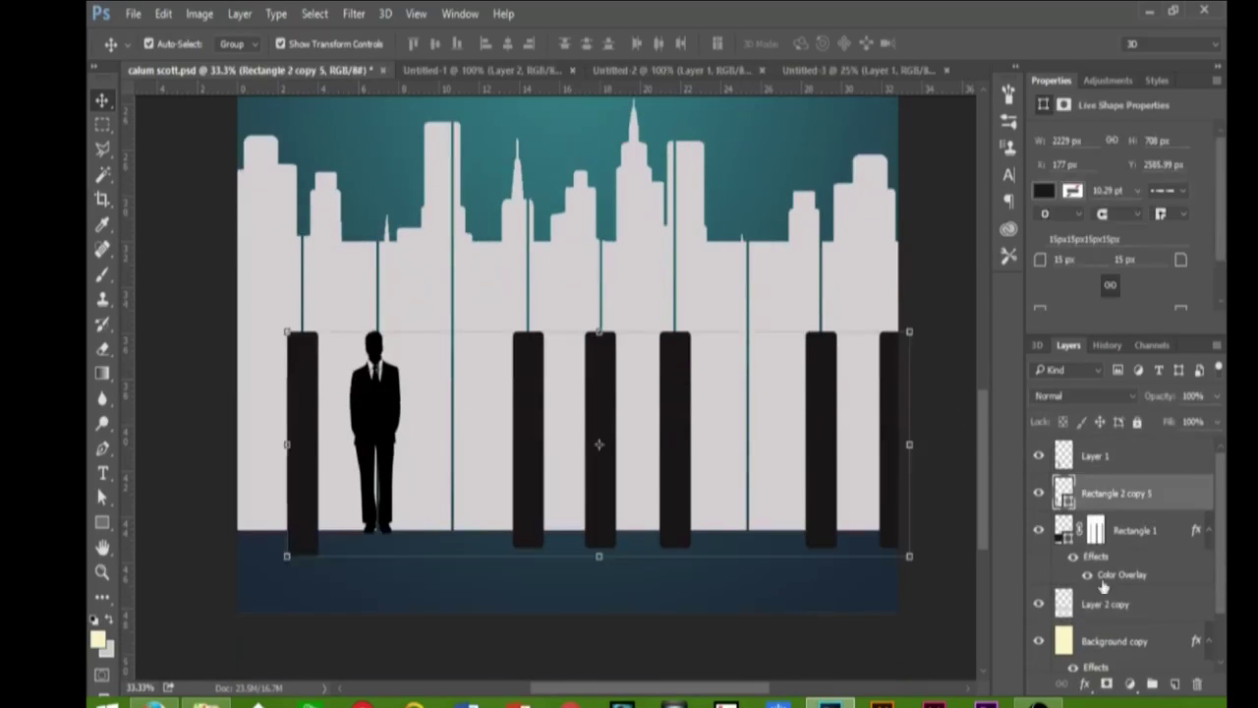
# Resize the top of the Rectangle 1 key band and lower the skyline onto the piano keys.
pyautogui.click(1122, 540)
pyautogui.hotkey('ctrl', 't')
pyautogui.moveTo(570, 275); pyautogui.dragTo(567, 290)
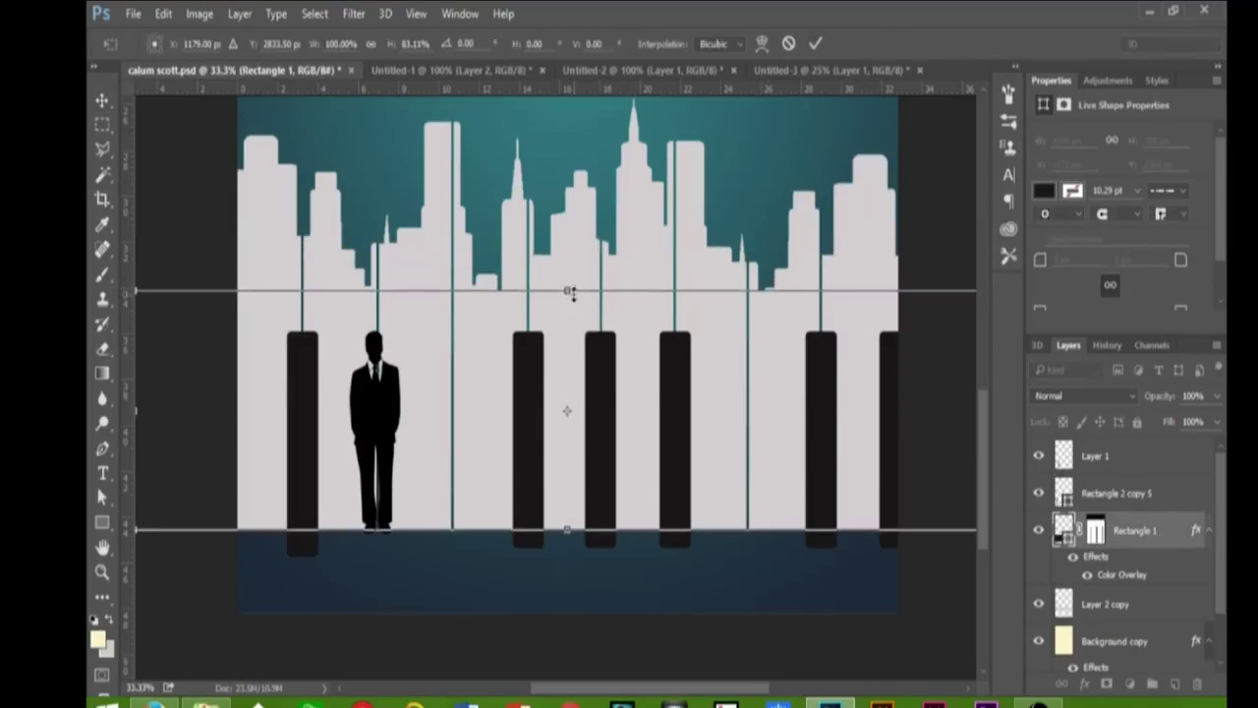
pyautogui.press('Return')
pyautogui.click(1105, 598)
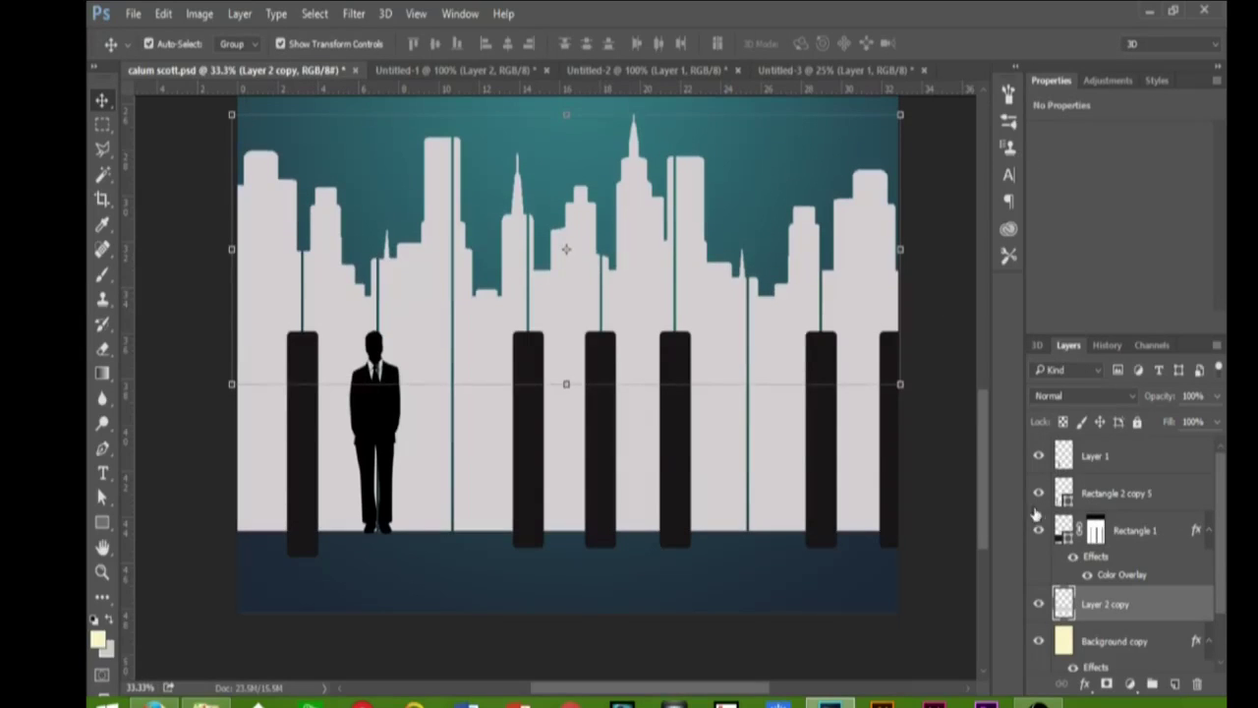
pyautogui.moveTo(479, 342); pyautogui.dragTo(478, 464)
pyautogui.click(1038, 604)
pyautogui.click(1038, 604)
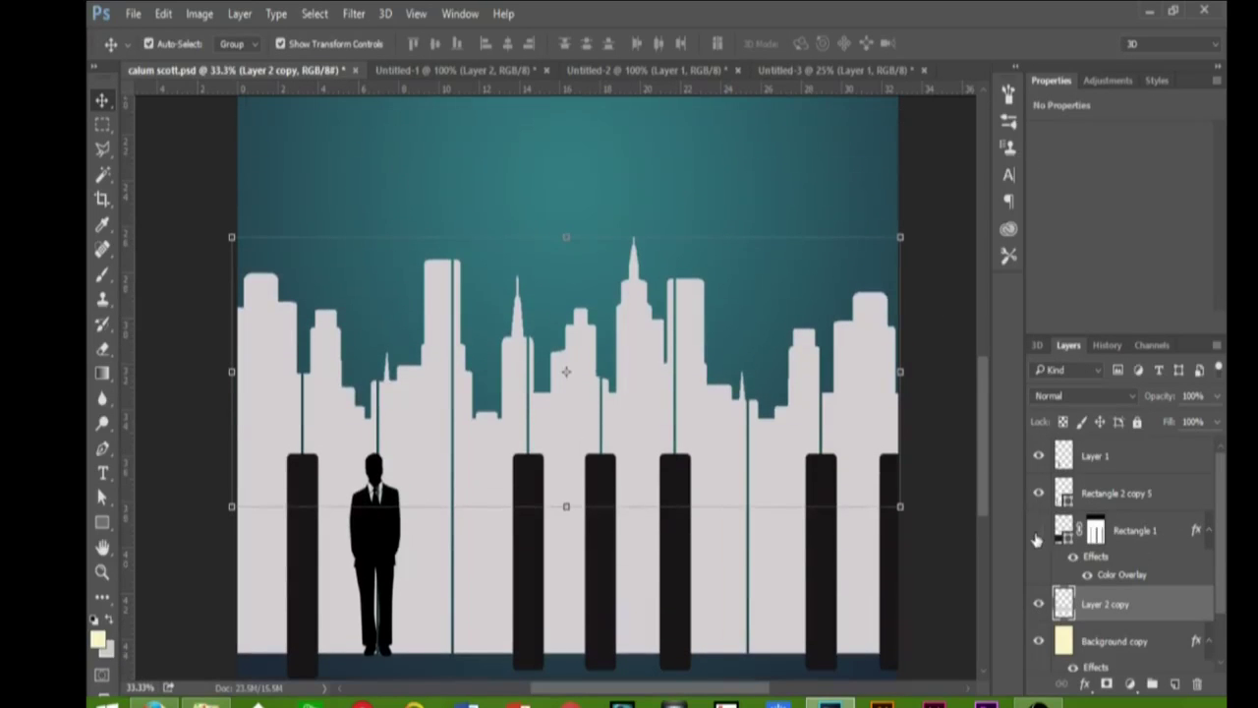
# Select Rectangle 1's mask and zoom in to inspect where the skyline joins the keys.
pyautogui.click(1096, 530)
pyautogui.press('b')
pyautogui.hotkey('ctrl', '+')
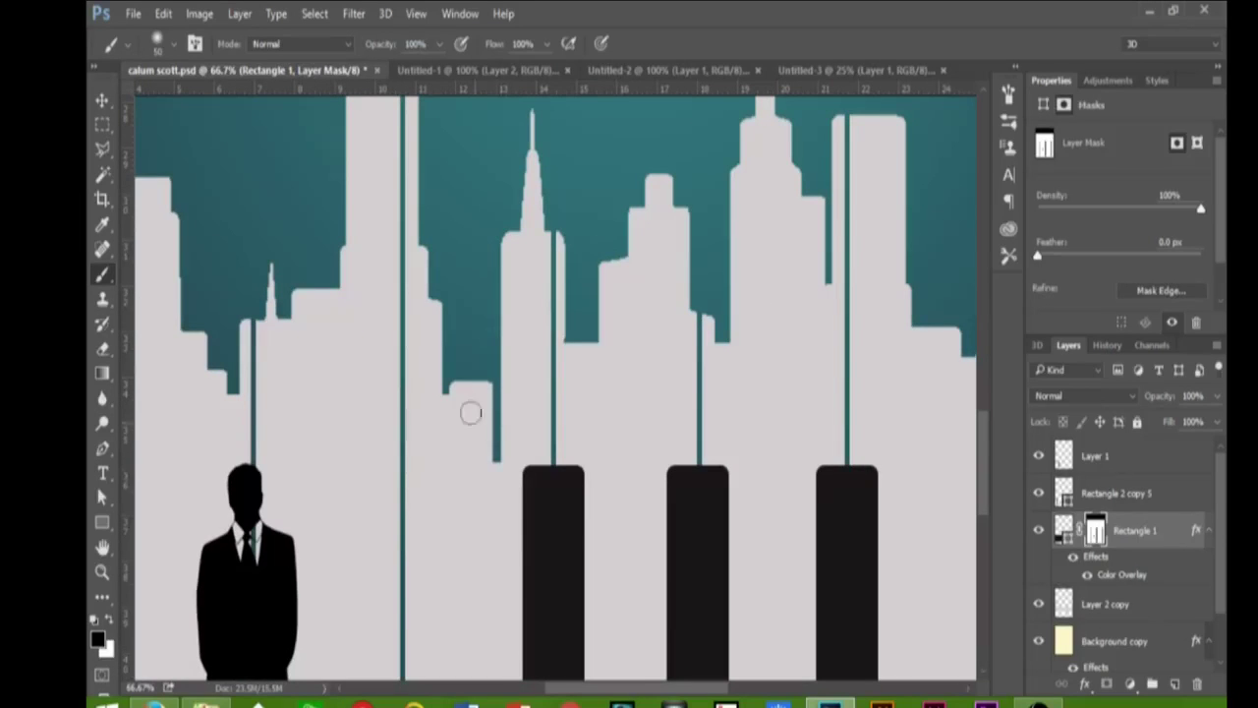
pyautogui.moveTo(967, 427); pyautogui.dragTo(701, 423)
pyautogui.hotkey('ctrl', '-')
pyautogui.hotkey('ctrl', '-')
pyautogui.hotkey('ctrl', '-')
pyautogui.press('z')
pyautogui.scroll(-1, 578, 508)
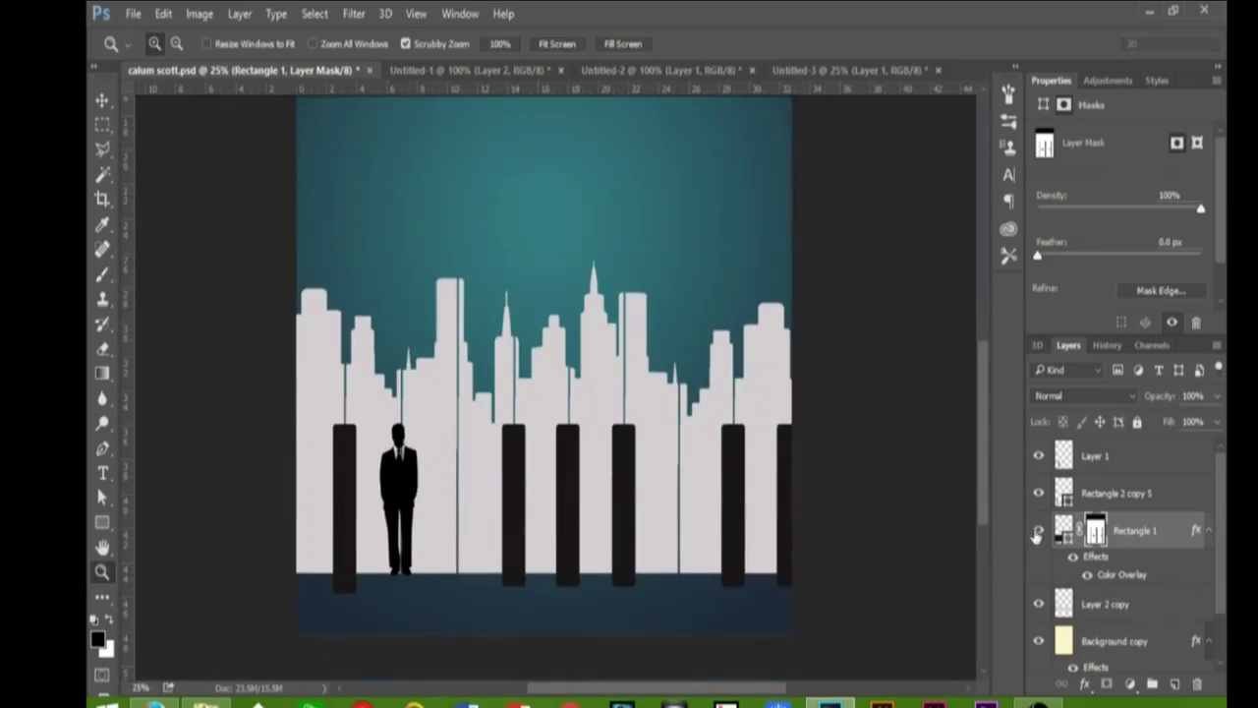
# Lasso the floor area around the man's feet.
pyautogui.click(1113, 494)
pyautogui.moveTo(376, 606); pyautogui.dragTo(490, 480)
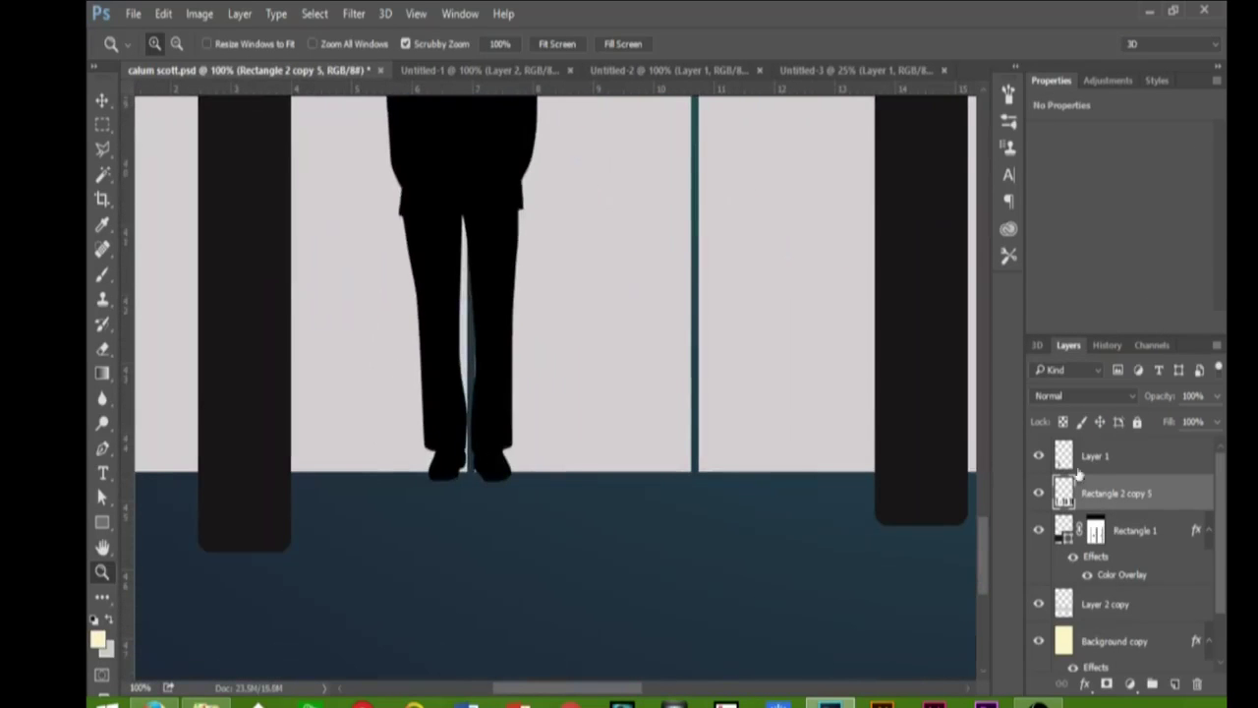
pyautogui.click(963, 476)
pyautogui.click(964, 580)
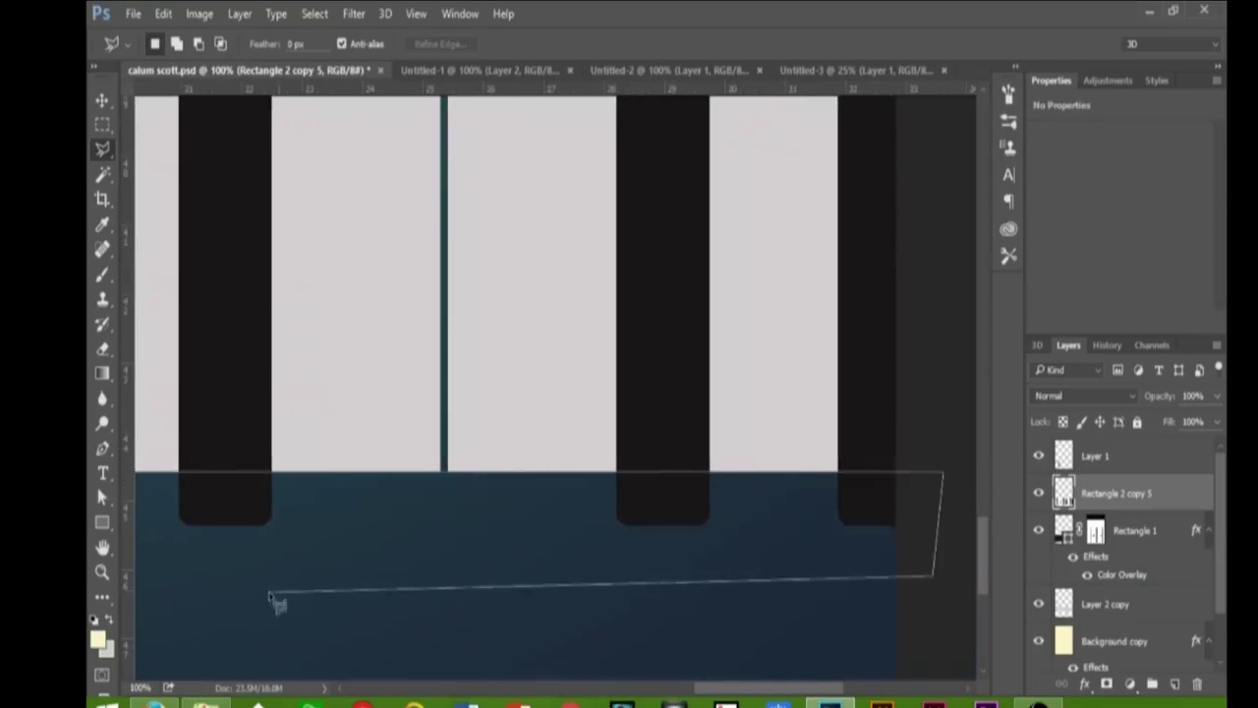
pyautogui.doubleClick(221, 594)
# Select all the piano layers in the Layers panel.
pyautogui.click(1127, 462)
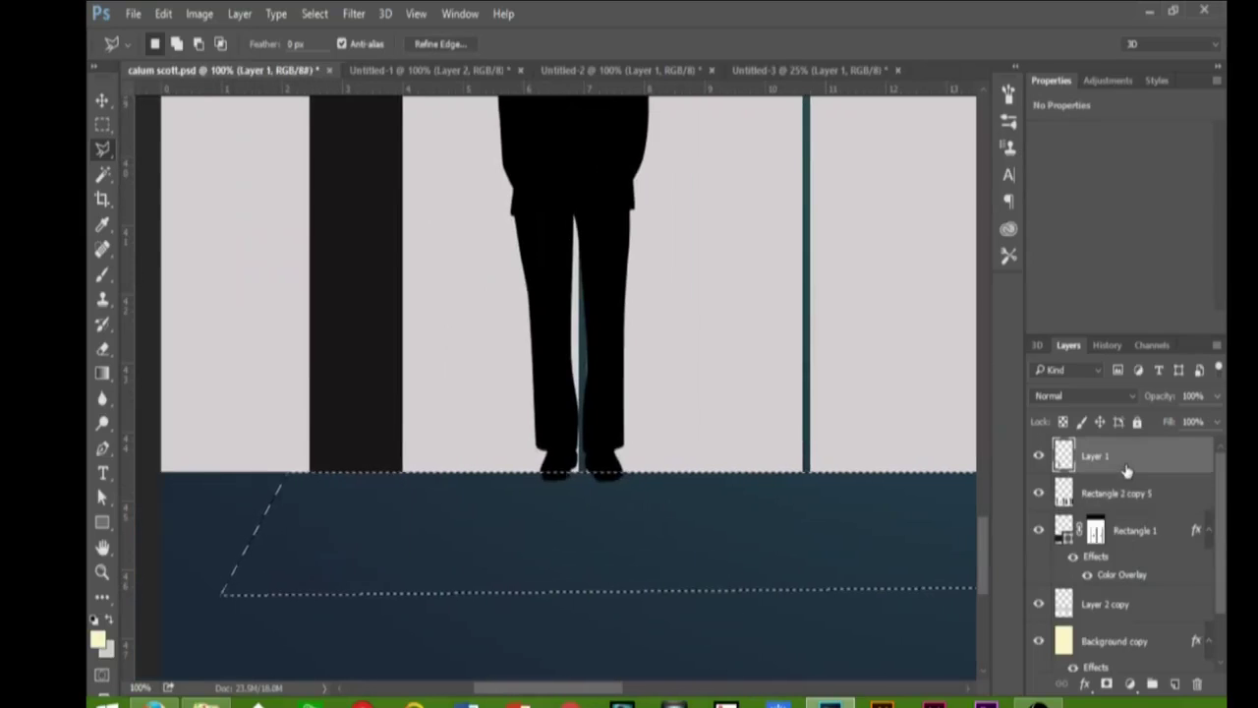
pyautogui.scroll(-3, 387, 561)
pyautogui.scroll(-2, 387, 562)
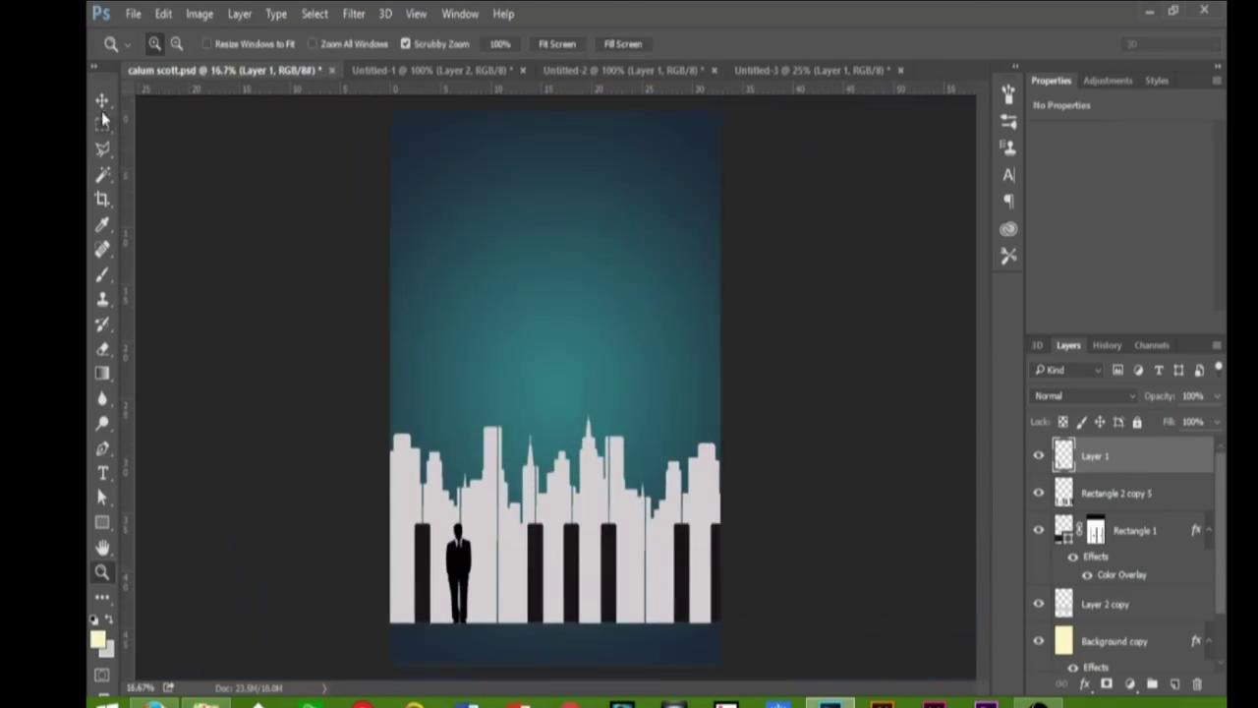
pyautogui.press('v')
pyautogui.scroll(-2, 1114, 593)
pyautogui.click(1121, 546)
pyautogui.scroll(2, 1121, 547)
pyautogui.keyDown('shift'); pyautogui.click(1103, 462); pyautogui.keyUp('shift')
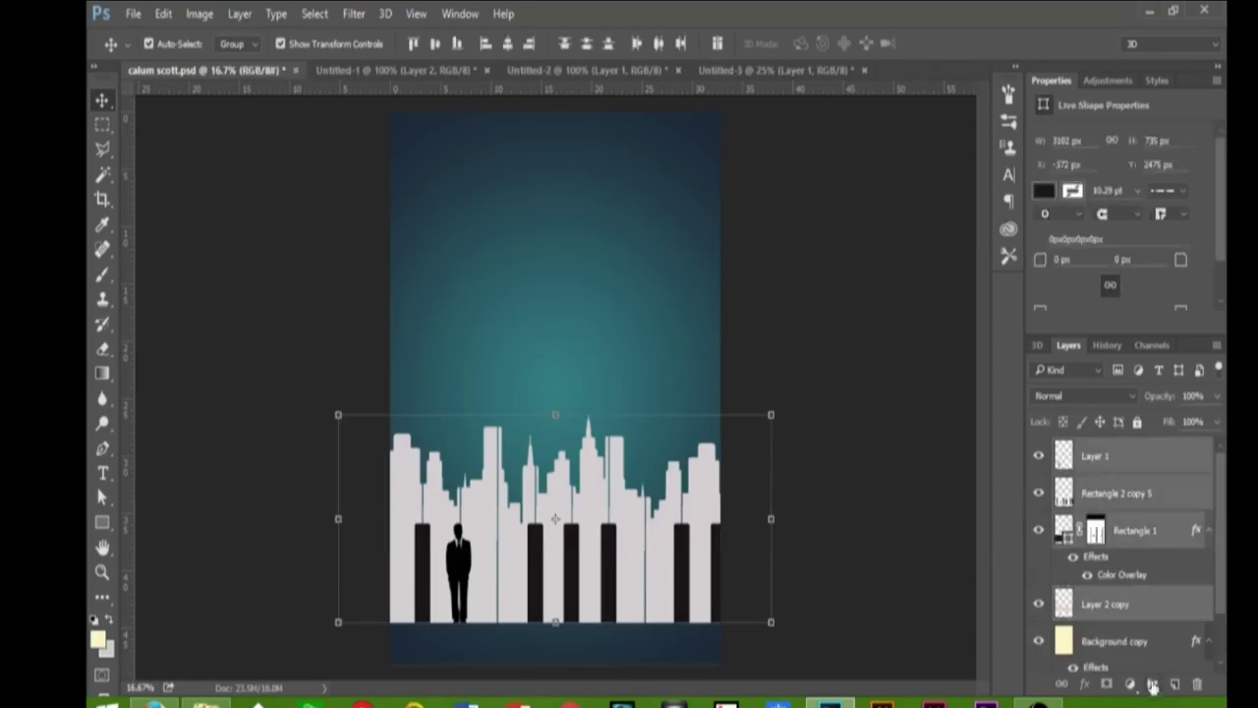
# Group the selected piano layers into a newly named group.
pyautogui.hotkey('ctrl', 'g')
pyautogui.doubleClick(1101, 447)
pyautogui.click(1114, 478)
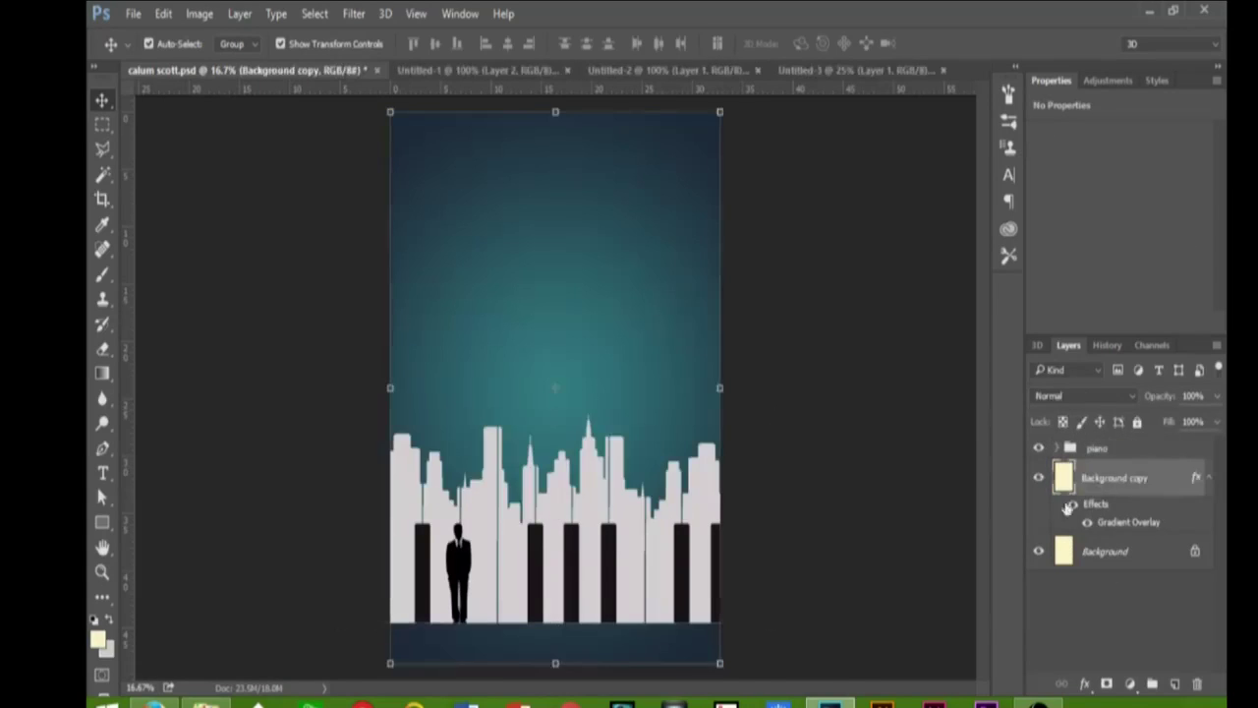
# Bring the paper texture into the poster, scale it to cover, and place it below the piano group.
pyautogui.click(806, 70)
pyautogui.moveTo(413, 295)
pyautogui.mouseDown()
pyautogui.moveTo(576, 229)
pyautogui.moveTo(675, 141)
pyautogui.mouseUp()
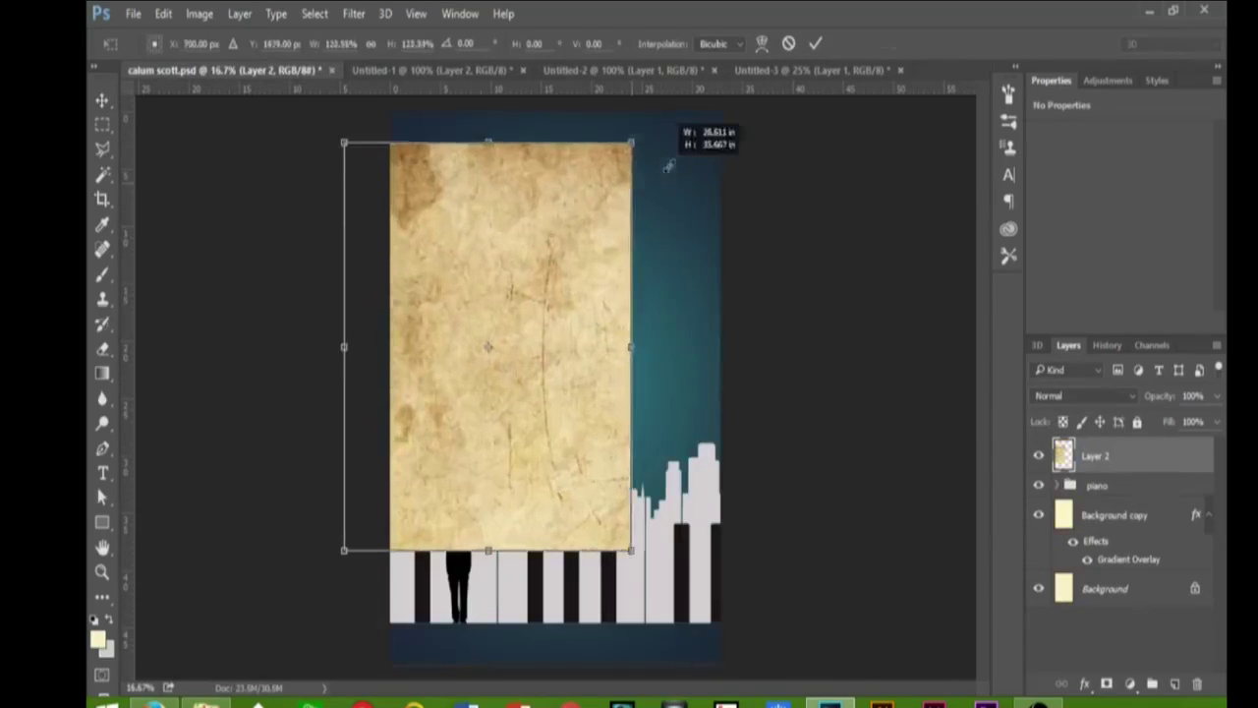
pyautogui.moveTo(699, 252)
pyautogui.mouseDown()
pyautogui.moveTo(666, 225)
pyautogui.moveTo(667, 630)
pyautogui.mouseUp()
pyautogui.click(815, 44)
pyautogui.hotkey('ctrl', '[')
# Set the paper texture to Multiply blending at 40% opacity.
pyautogui.click(1082, 395)
pyautogui.click(1074, 255)
pyautogui.press('Up')
pyautogui.press('Up')
pyautogui.press('Up')
pyautogui.press('Up')
pyautogui.press('Up')
pyautogui.press('Up')
pyautogui.press('Up')
pyautogui.press('Up')
pyautogui.press('Up')
pyautogui.press('Up')
pyautogui.press('Up')
pyautogui.press('Up')
pyautogui.press('Up')
pyautogui.press('Up')
pyautogui.moveTo(1163, 395); pyautogui.dragTo(1155, 397)
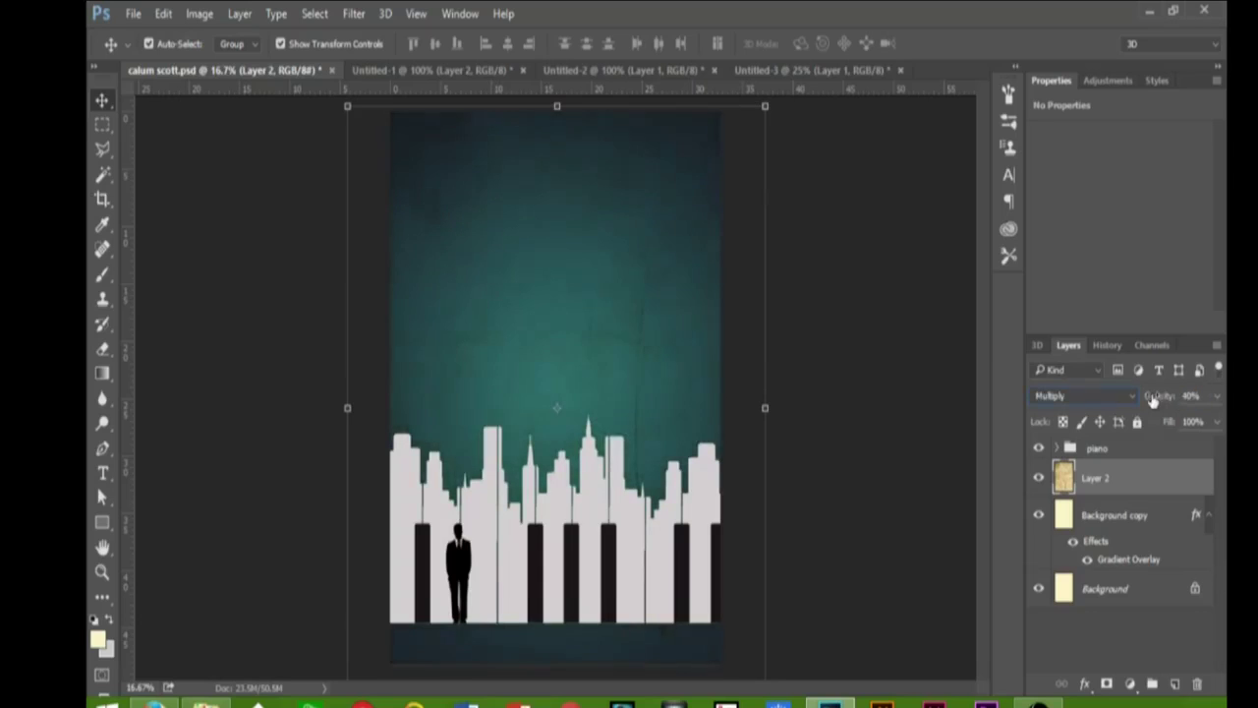
# Group the teal backdrop layers and name the group 'background'.
pyautogui.keyDown('shift'); pyautogui.click(1116, 515); pyautogui.keyUp('shift')
pyautogui.moveTo(1121, 521); pyautogui.dragTo(1152, 683)
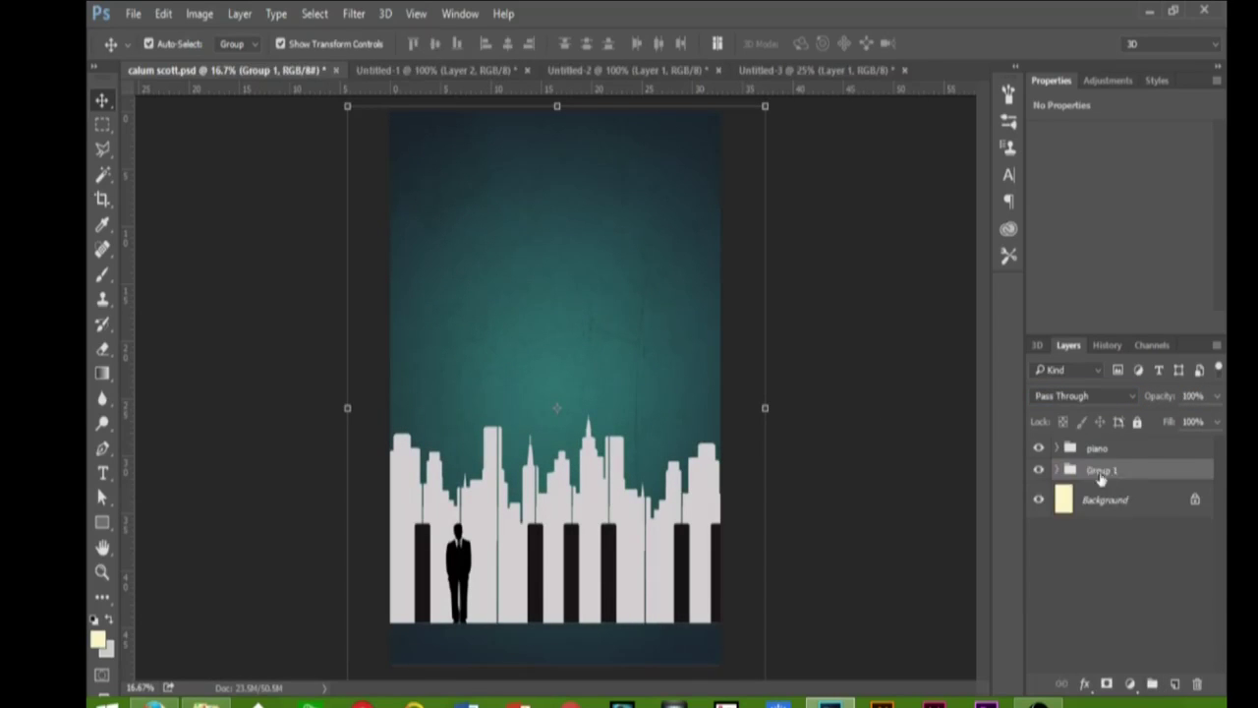
pyautogui.write('background')
pyautogui.click(876, 436)
pyautogui.click(1042, 450)
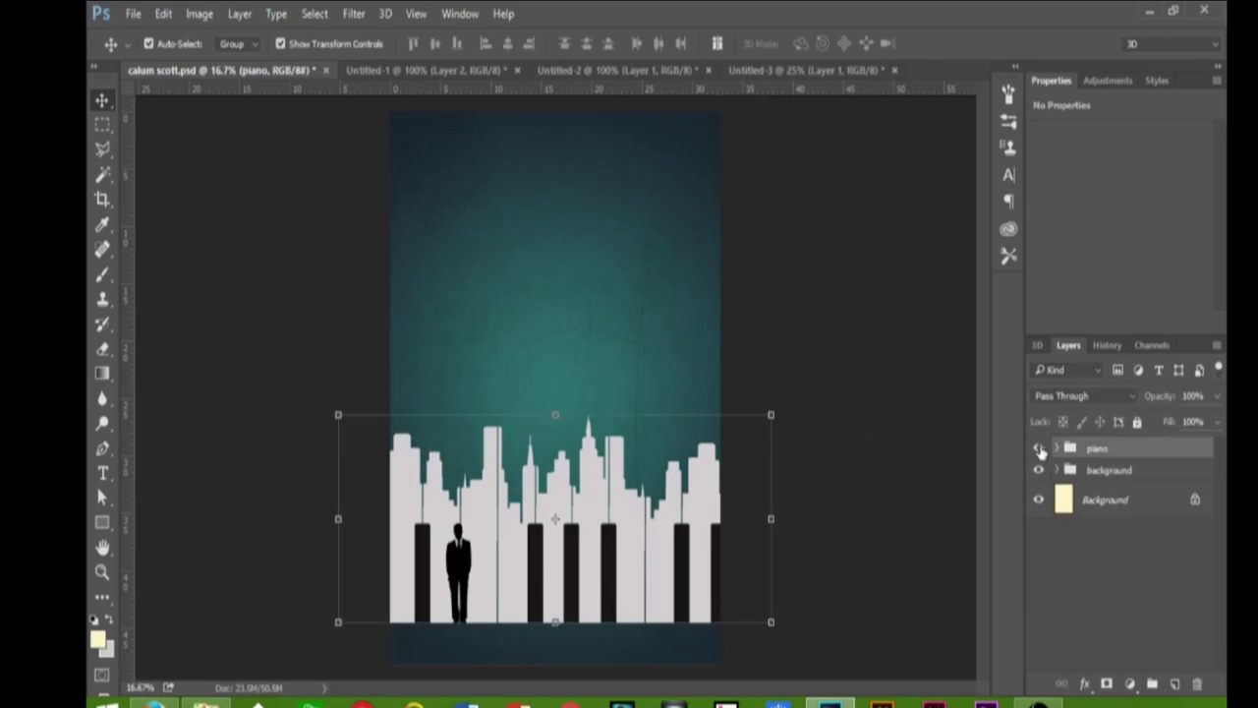
# Bring the crumpled paper texture in from the other document and stretch it over the full poster.
pyautogui.click(634, 70)
pyautogui.moveTo(556, 350)
pyautogui.mouseDown()
pyautogui.moveTo(203, 76)
pyautogui.moveTo(571, 328)
pyautogui.moveTo(619, 452)
pyautogui.mouseUp()
pyautogui.moveTo(587, 367); pyautogui.dragTo(722, 663)
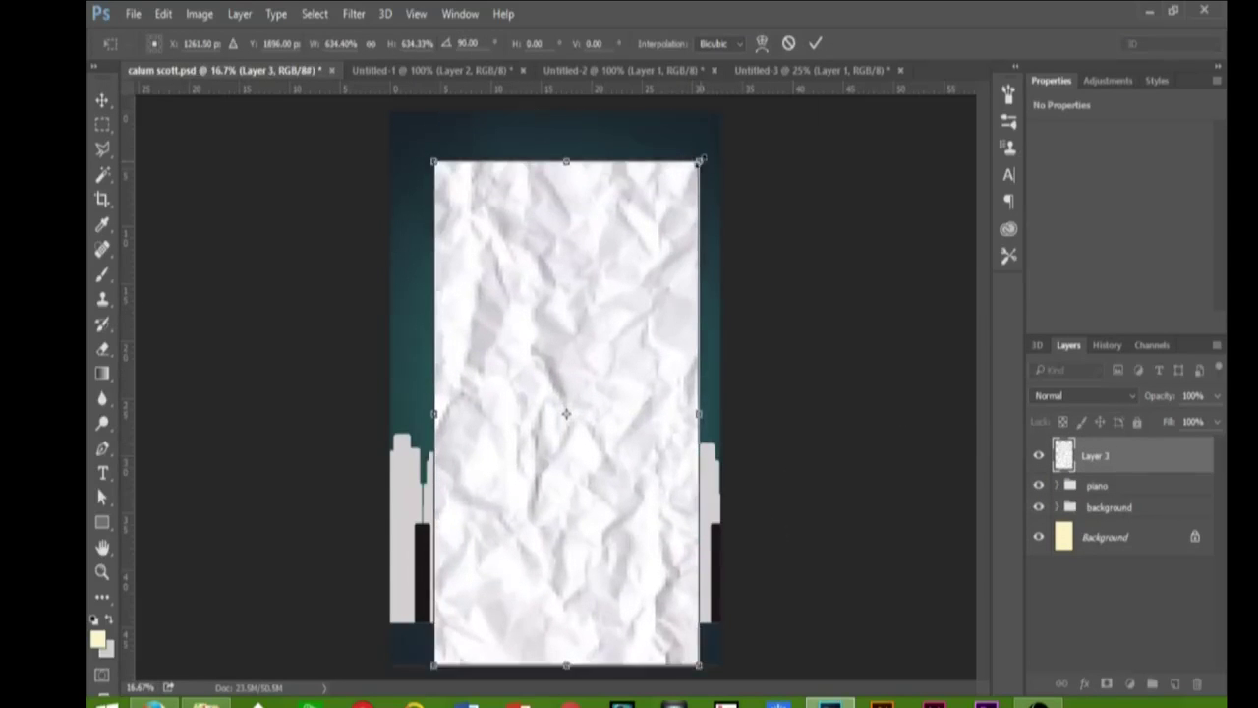
pyautogui.press('Return')
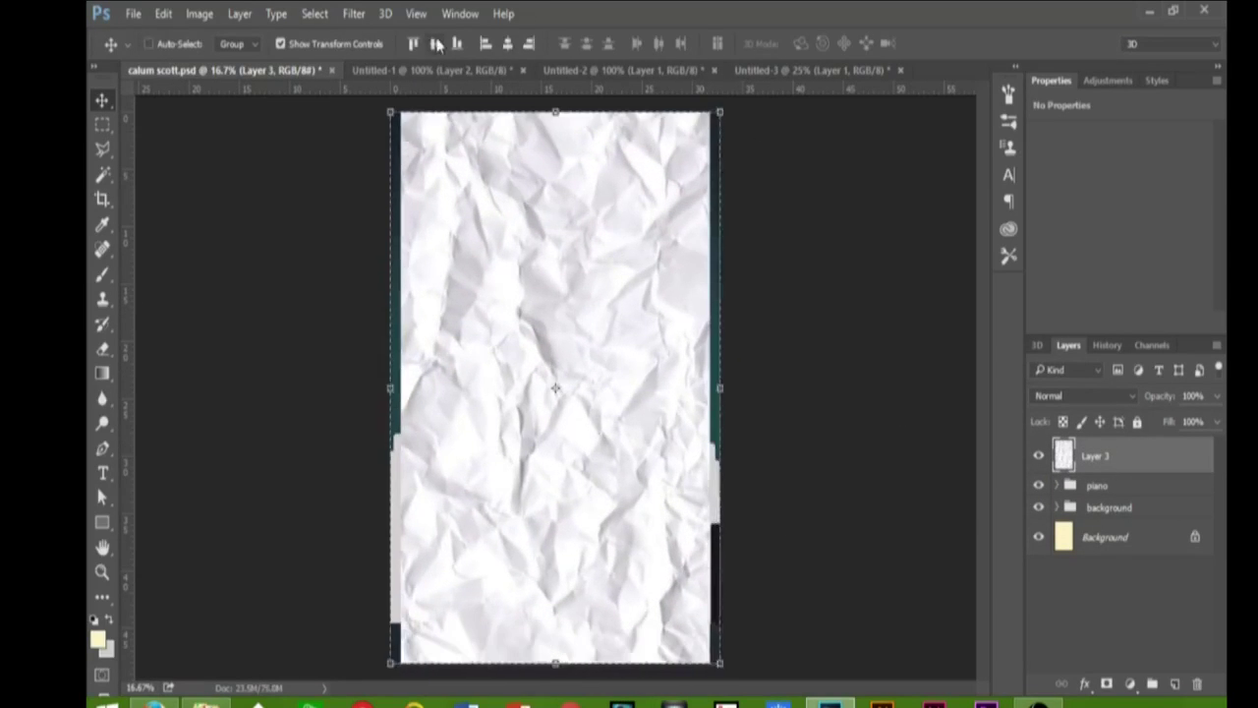
pyautogui.hotkey('ctrl', 't')
pyautogui.moveTo(717, 110); pyautogui.dragTo(728, 90)
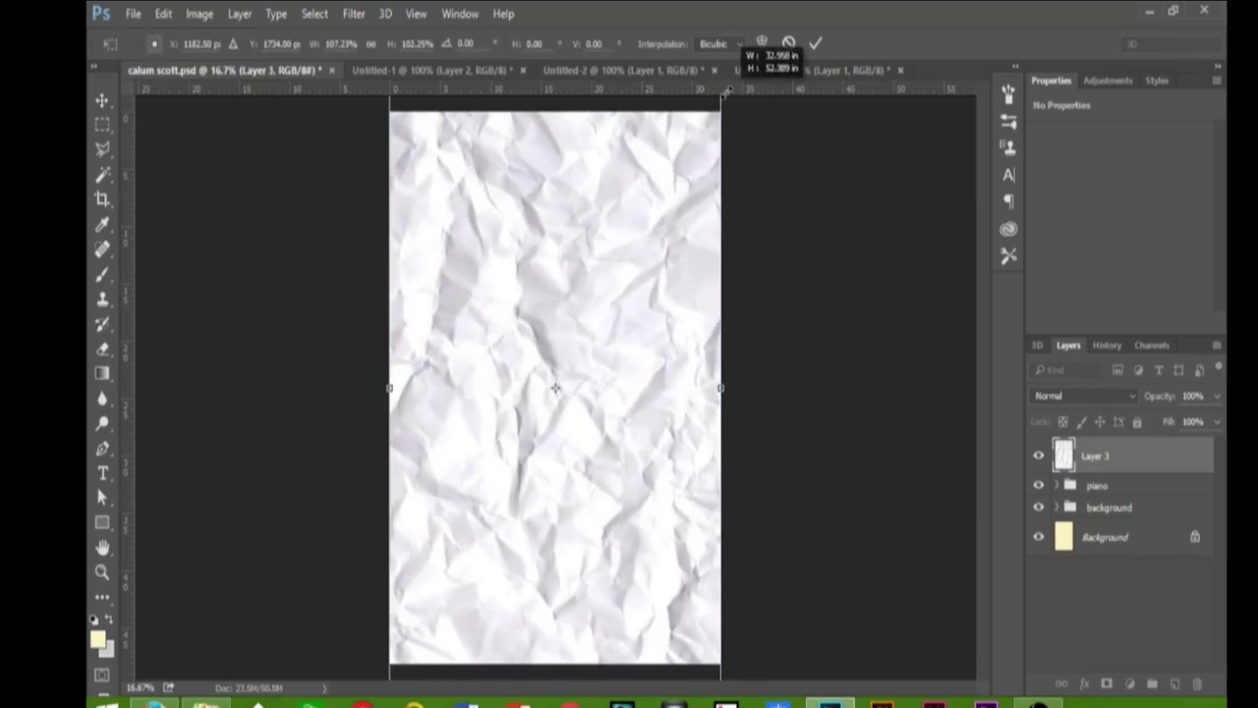
pyautogui.press('Return')
# Put the paper above the piano group in Multiply and add layer masks to both paper layers.
pyautogui.moveTo(1109, 485)
pyautogui.mouseDown()
pyautogui.moveTo(1101, 447)
pyautogui.moveTo(1130, 447)
pyautogui.mouseUp()
pyautogui.click(1084, 395)
pyautogui.click(1061, 62)
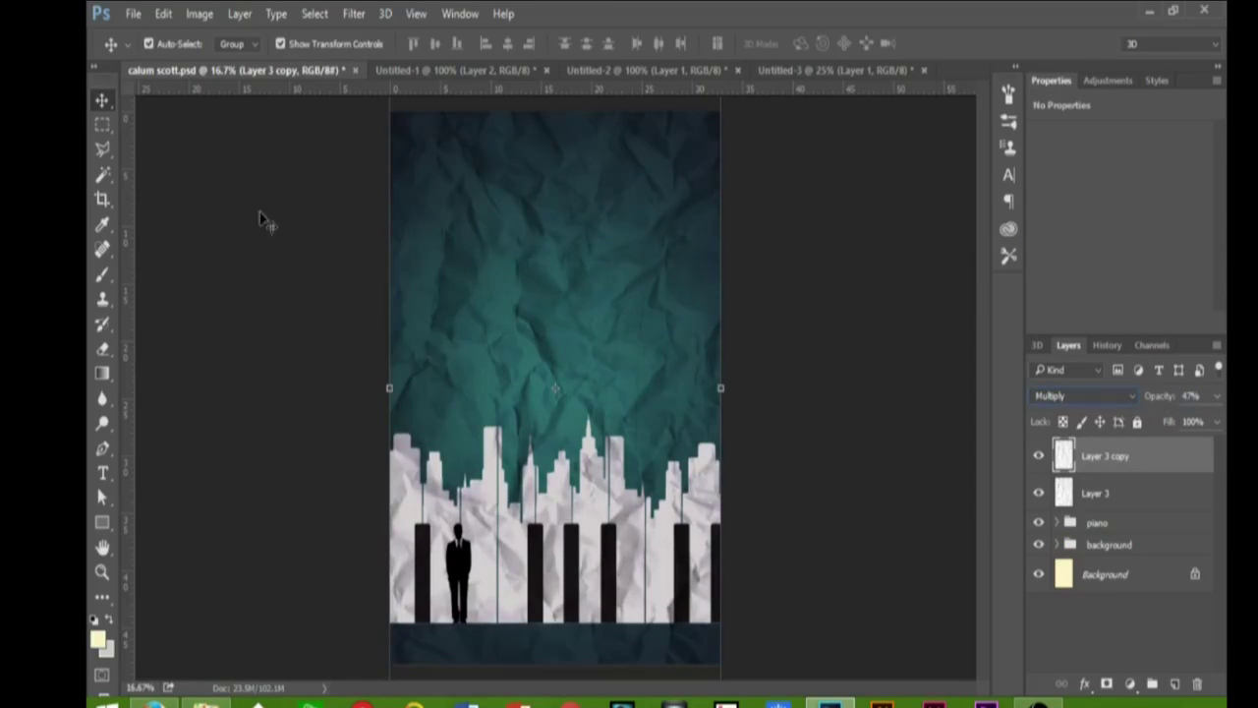
pyautogui.press('b')
pyautogui.press('d')
pyautogui.click(1107, 683)
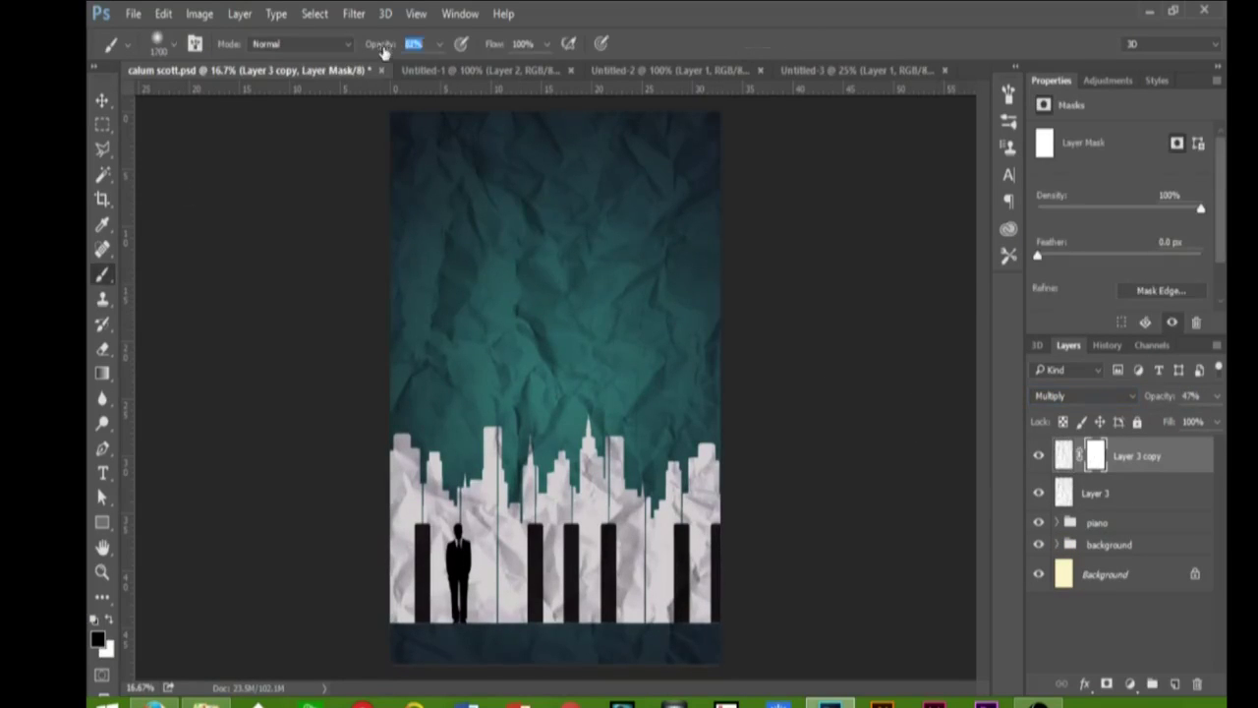
pyautogui.click(1127, 493)
pyautogui.click(1107, 683)
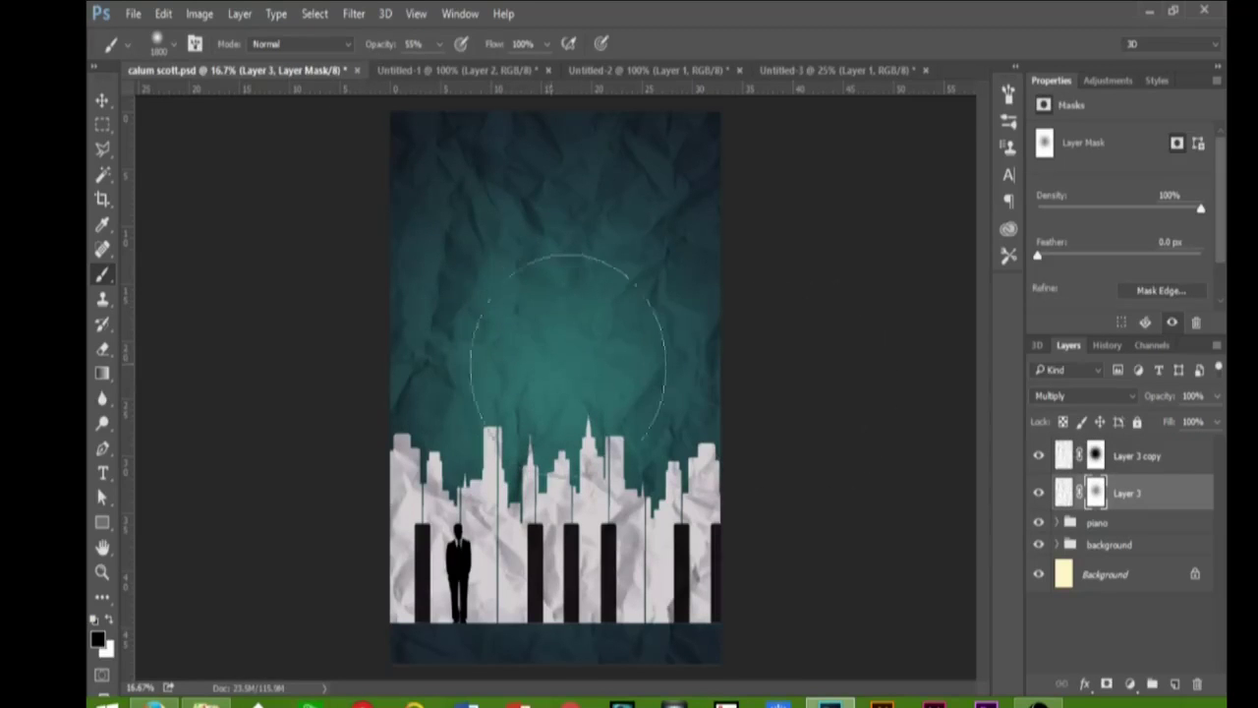
# Start a new text layer in the middle of the poster.
pyautogui.press('v')
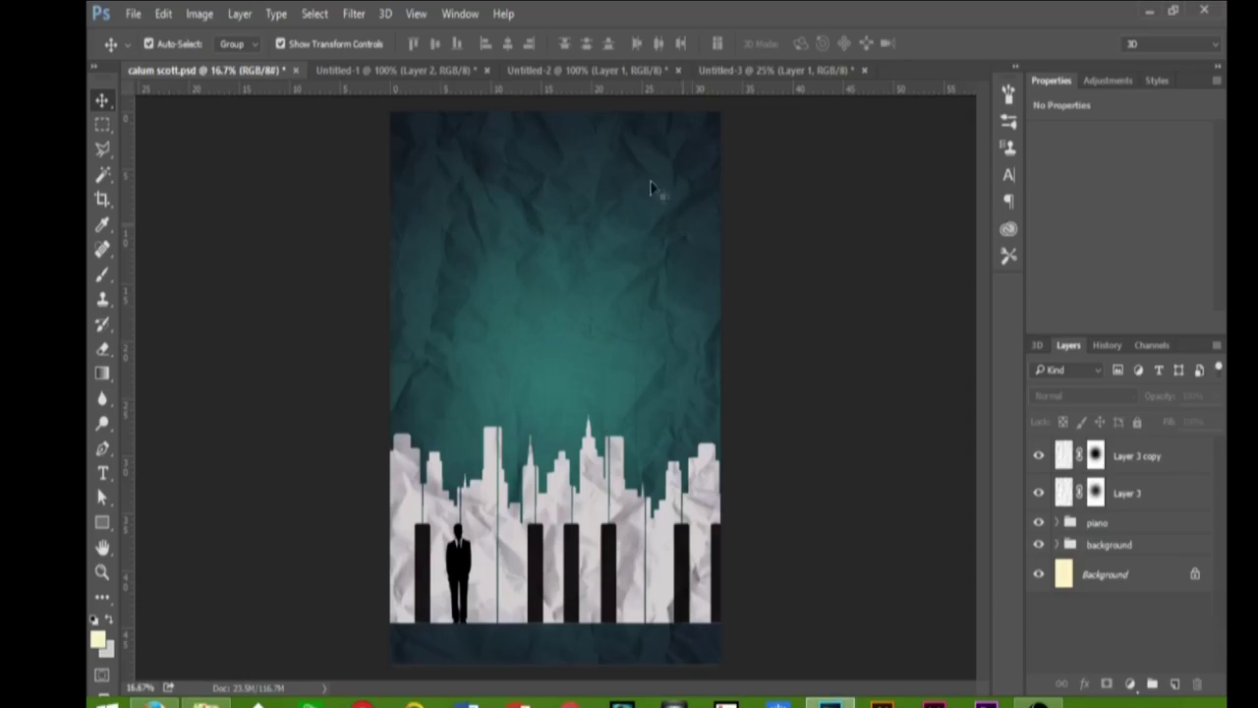
pyautogui.press('t')
pyautogui.click(482, 295)
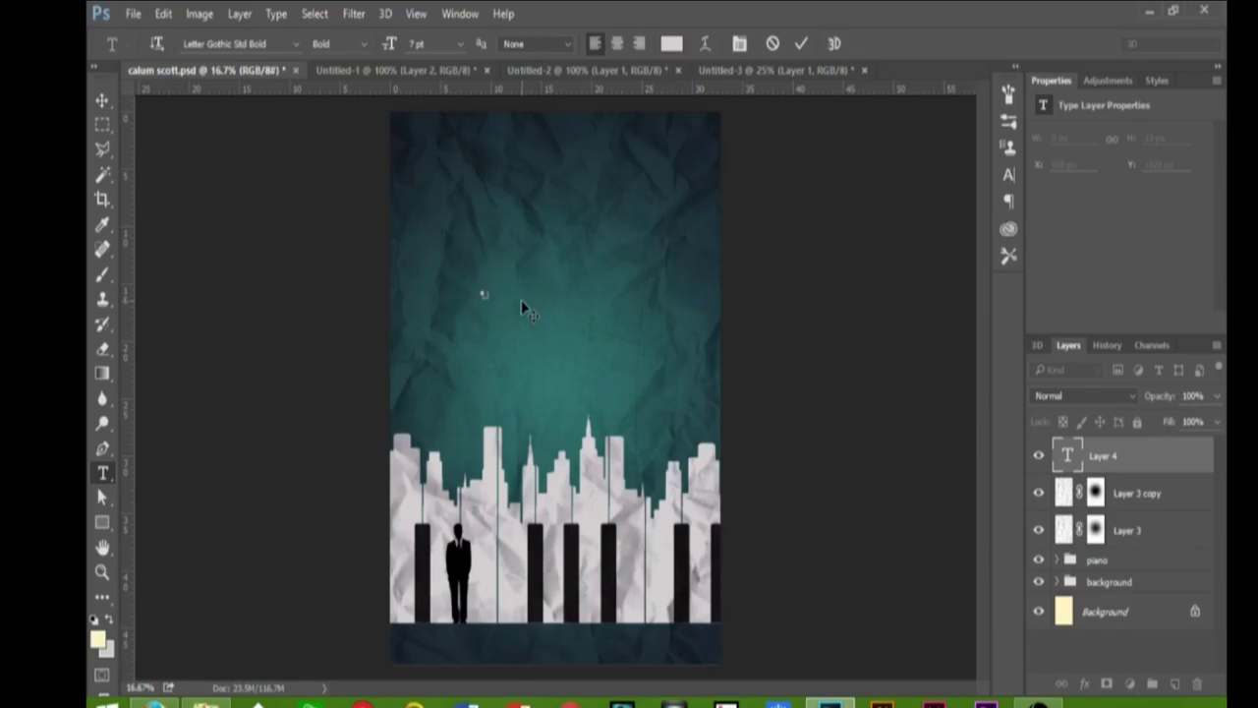
# Type the title 'dancing on my own' and enlarge it across the poster.
pyautogui.write('dancing on my own')
pyautogui.hotkey('ctrl', 't')
pyautogui.moveTo(534, 295); pyautogui.dragTo(689, 340)
pyautogui.click(816, 43)
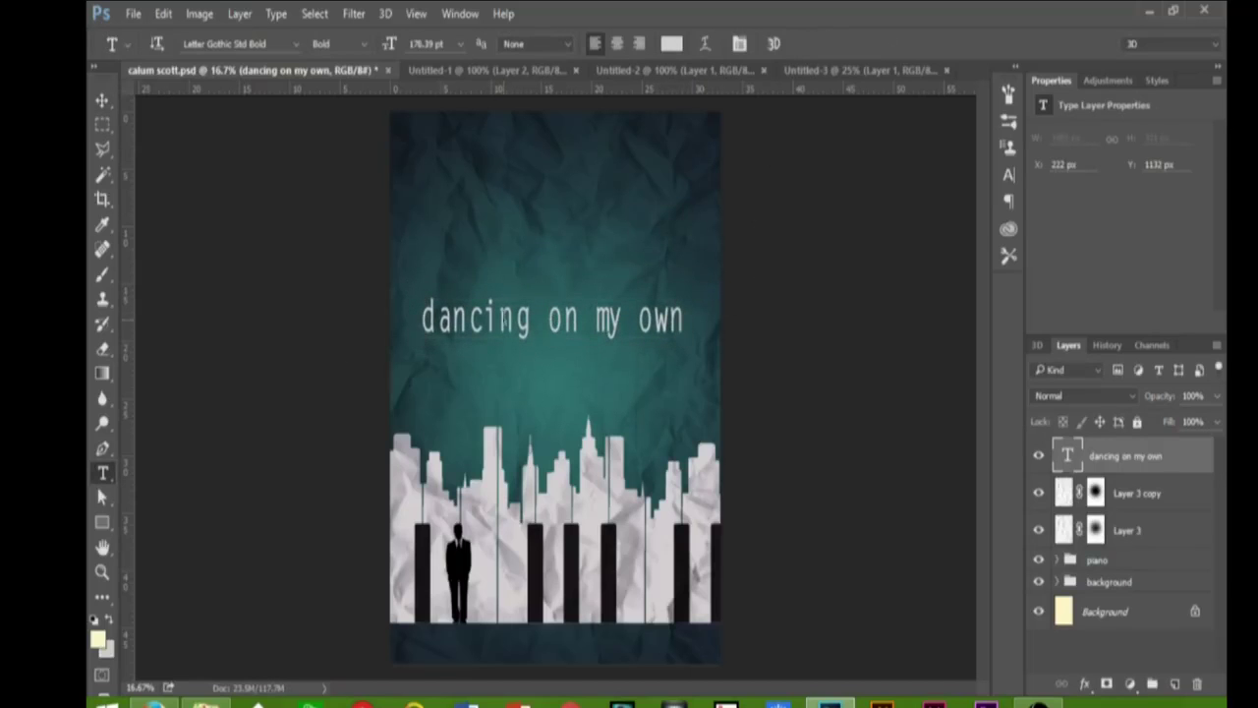
# Retype the title as 'DANCING on my own' and move it slightly lower.
pyautogui.hotkey('ctrl', 'a')
pyautogui.write('DANCING')
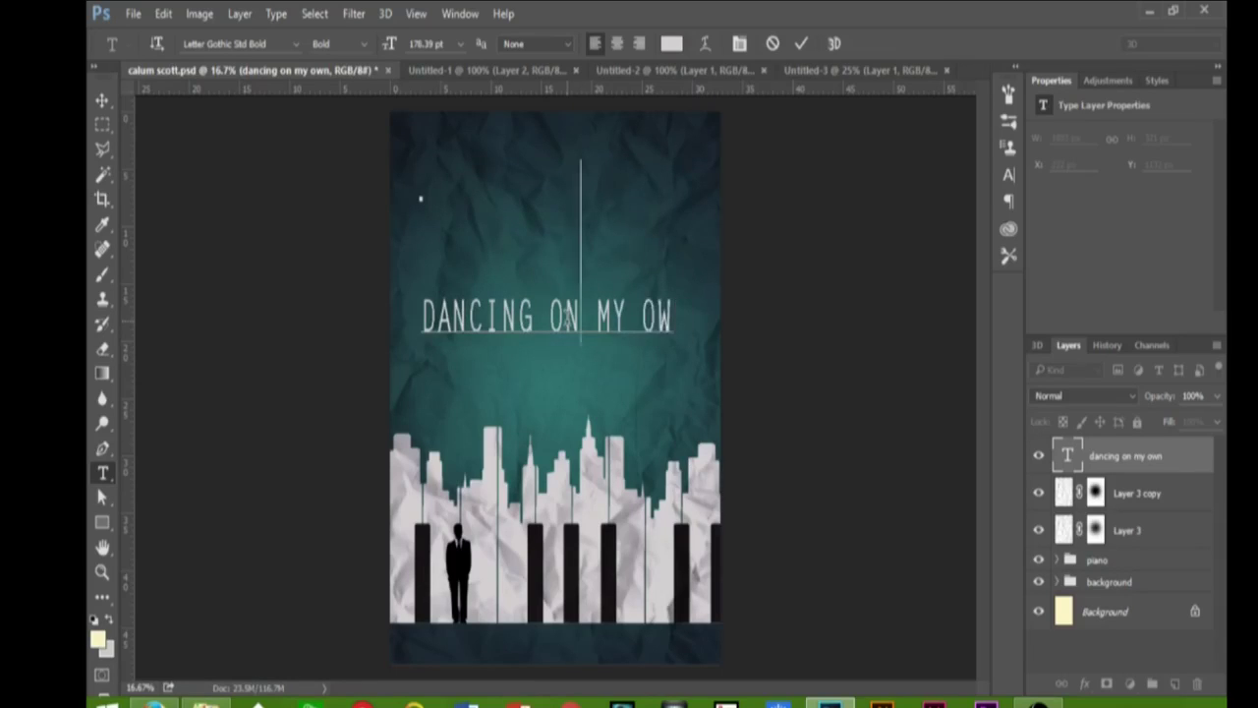
pyautogui.write('on my own')
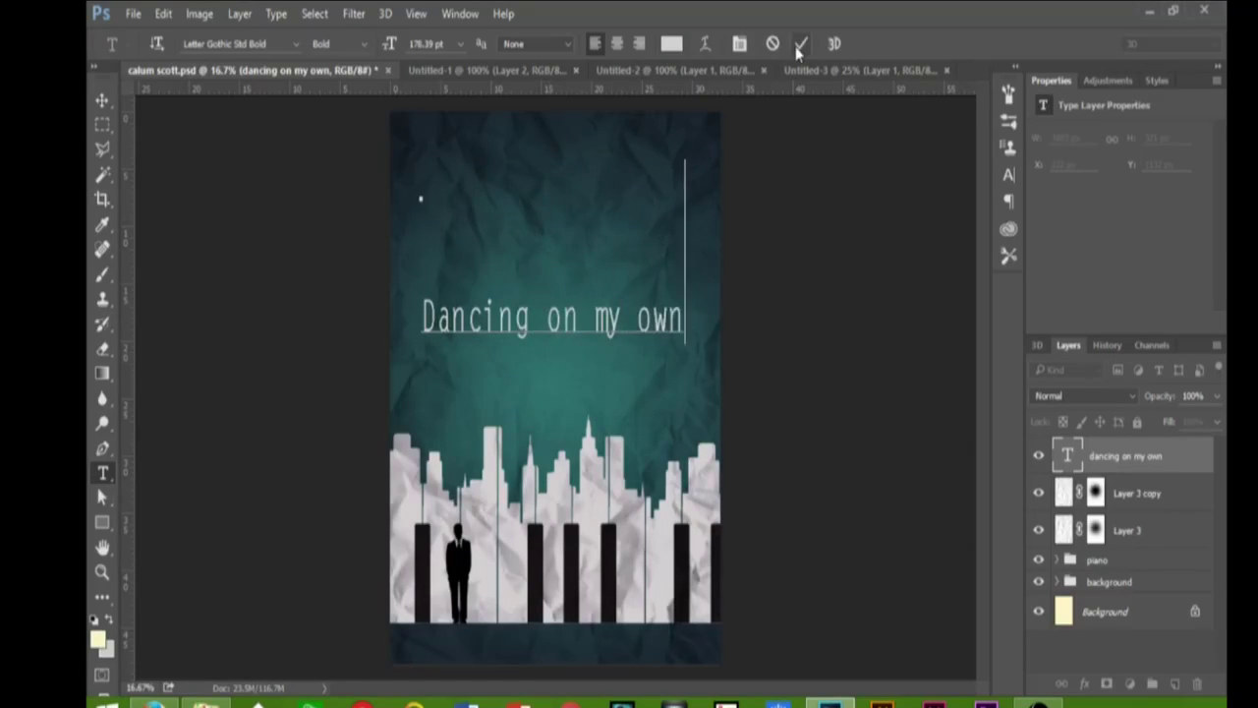
pyautogui.click(799, 44)
pyautogui.hotkey('ctrl', 't')
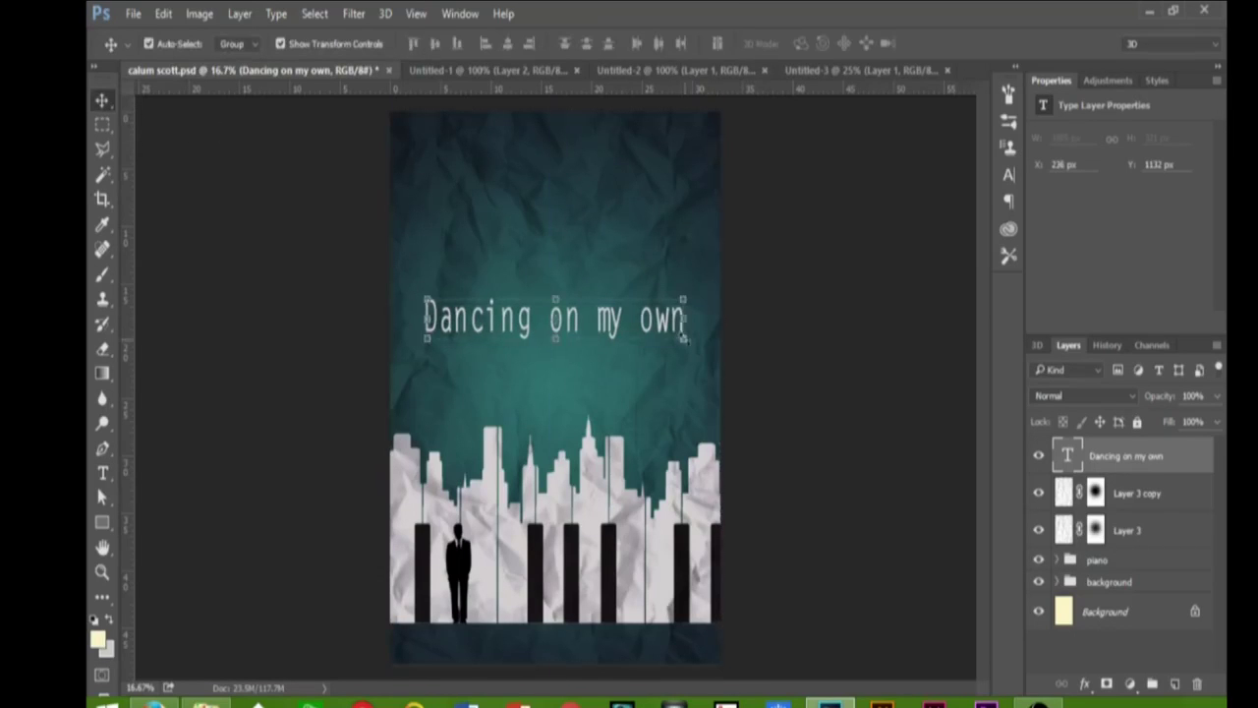
pyautogui.moveTo(651, 338); pyautogui.dragTo(651, 364)
pyautogui.click(815, 43)
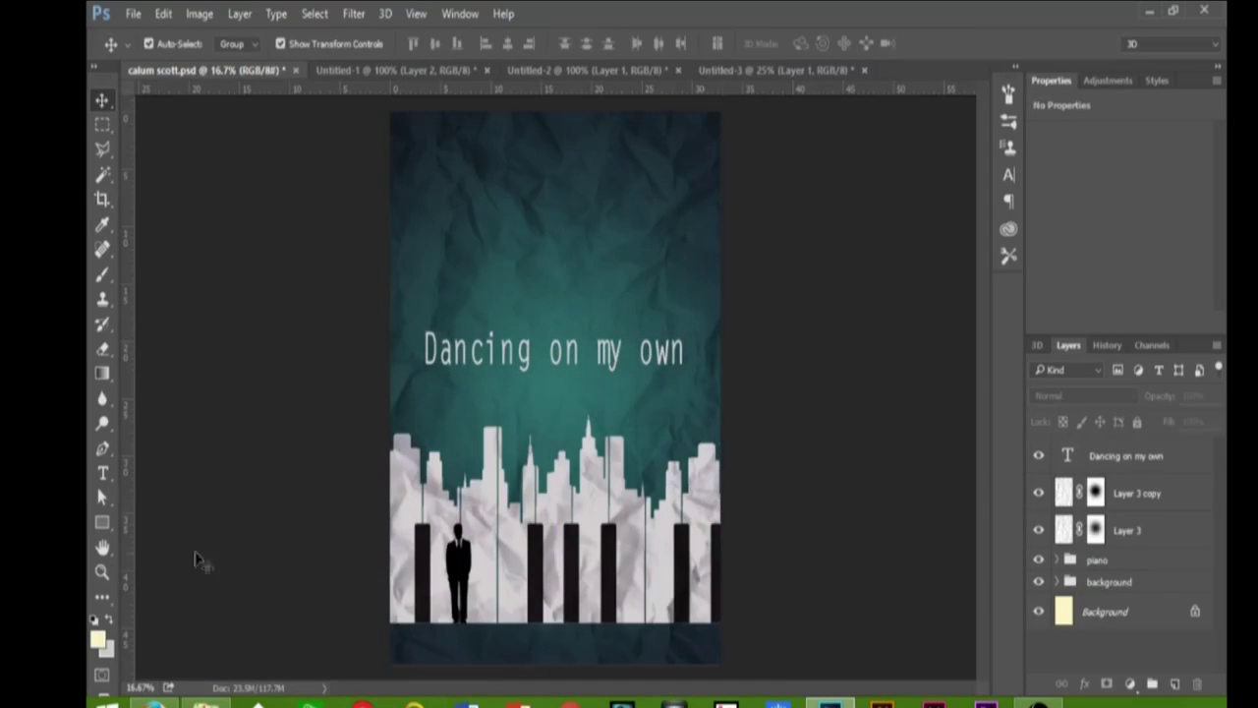
# Add 'calum scott' near the top of the poster and centre it horizontally.
pyautogui.press('z')
pyautogui.click(441, 511)
pyautogui.keyDown('alt'); pyautogui.click(442, 511); pyautogui.keyUp('alt')
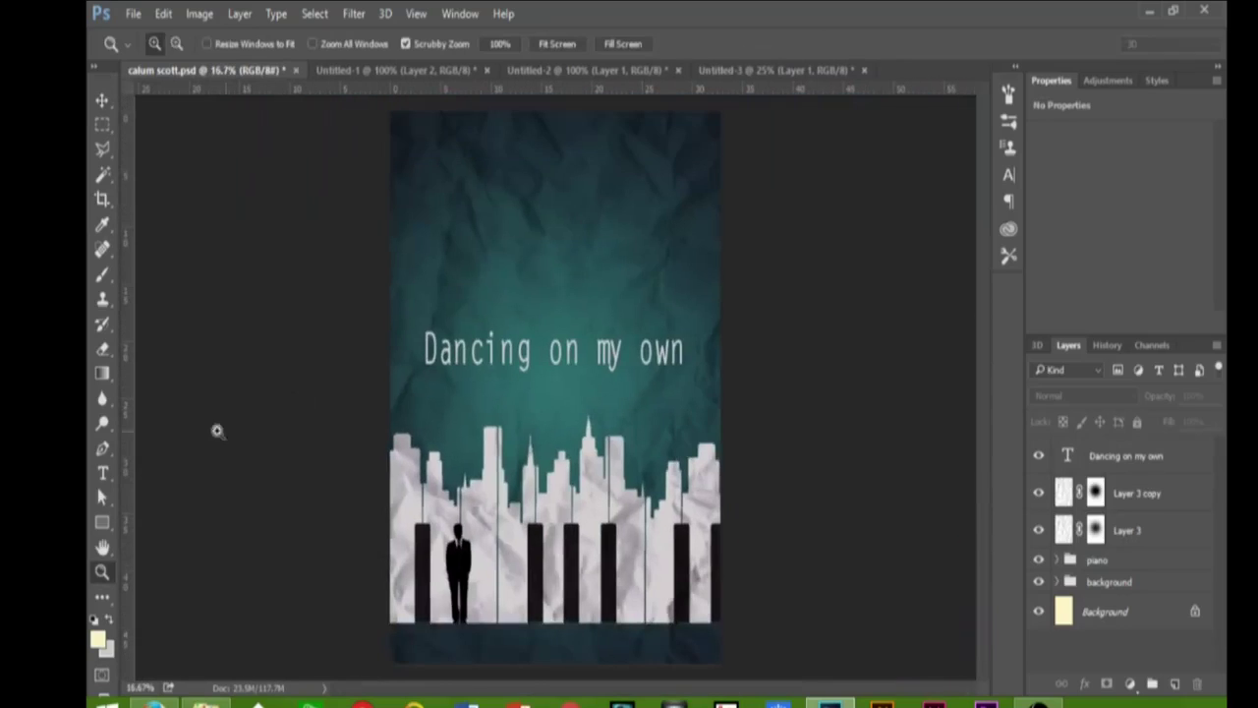
pyautogui.press('t')
pyautogui.click(540, 226)
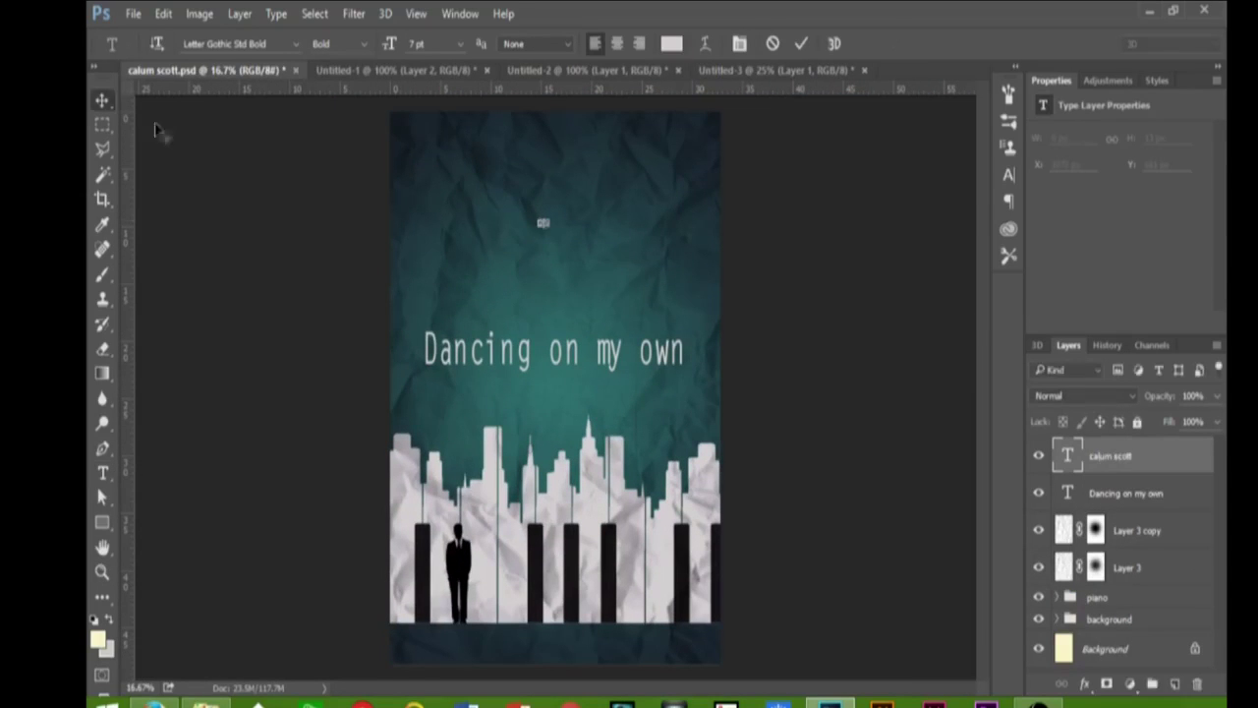
pyautogui.write('calum scott')
pyautogui.moveTo(561, 210); pyautogui.dragTo(556, 165)
pyautogui.press('v')
pyautogui.hotkey('ctrl', 'a')
pyautogui.click(507, 43)
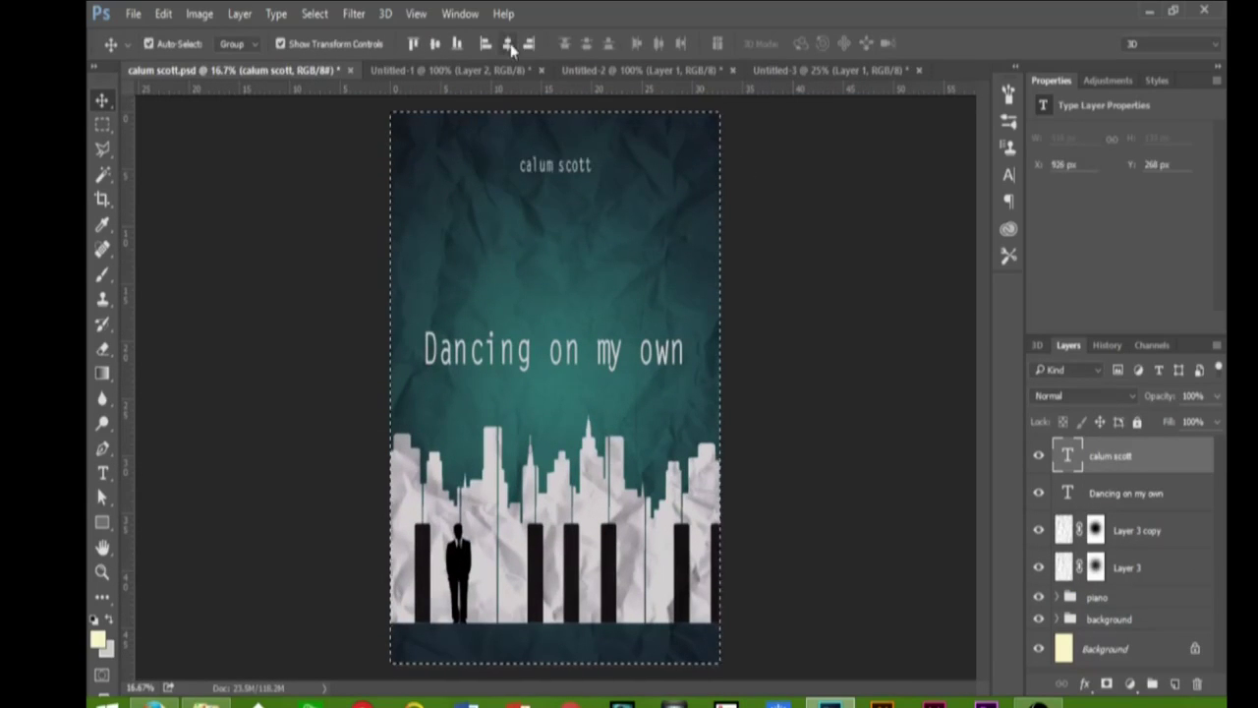
# Zoom around the poster to inspect the man and the keys, then fit it back in view.
pyautogui.click(820, 262)
pyautogui.press('z')
pyautogui.click(545, 185)
pyautogui.keyDown('alt'); pyautogui.click(564, 180); pyautogui.keyUp('alt')
pyautogui.click(551, 386)
pyautogui.keyDown('alt'); pyautogui.click(501, 373); pyautogui.keyUp('alt')
pyautogui.click(491, 421)
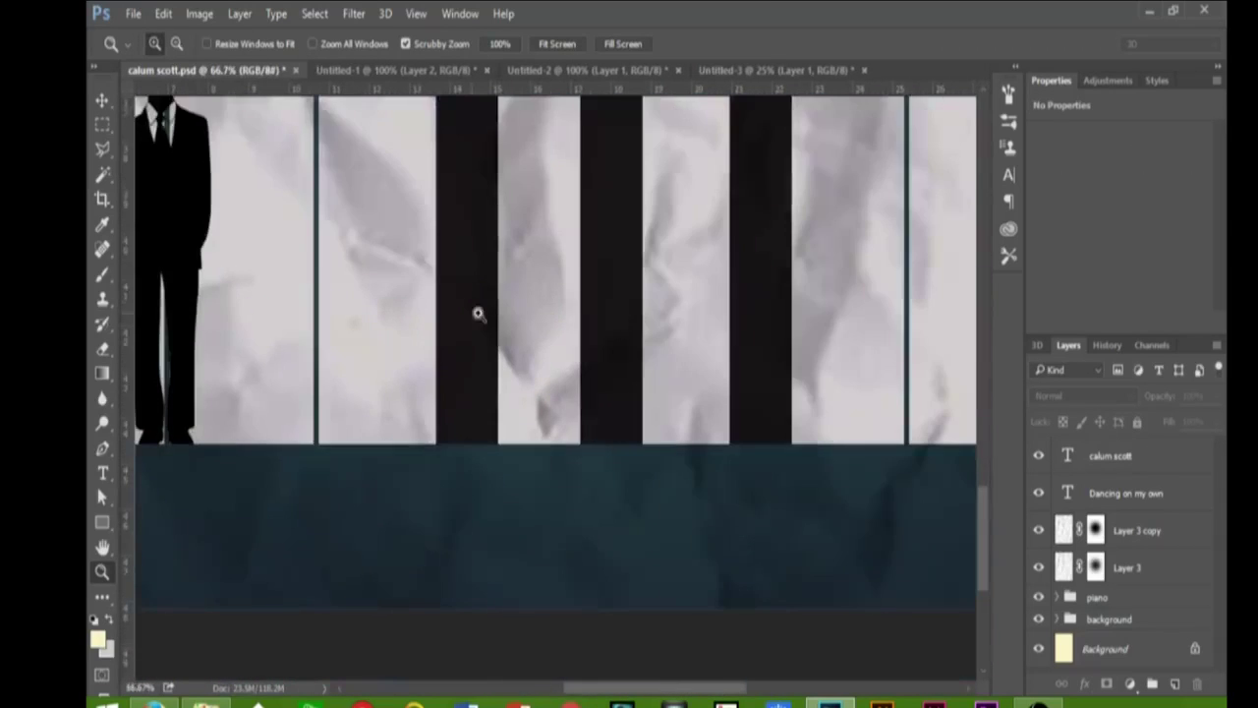
pyautogui.hotkey('ctrl', '0')
# Check the piano group's visibility and contents, then select the calum scott text layer.
pyautogui.press('v')
pyautogui.click(1137, 529)
pyautogui.click(1038, 597)
pyautogui.click(1039, 596)
pyautogui.click(1057, 597)
pyautogui.click(1057, 597)
pyautogui.click(393, 69)
pyautogui.click(207, 69)
pyautogui.click(1081, 455)
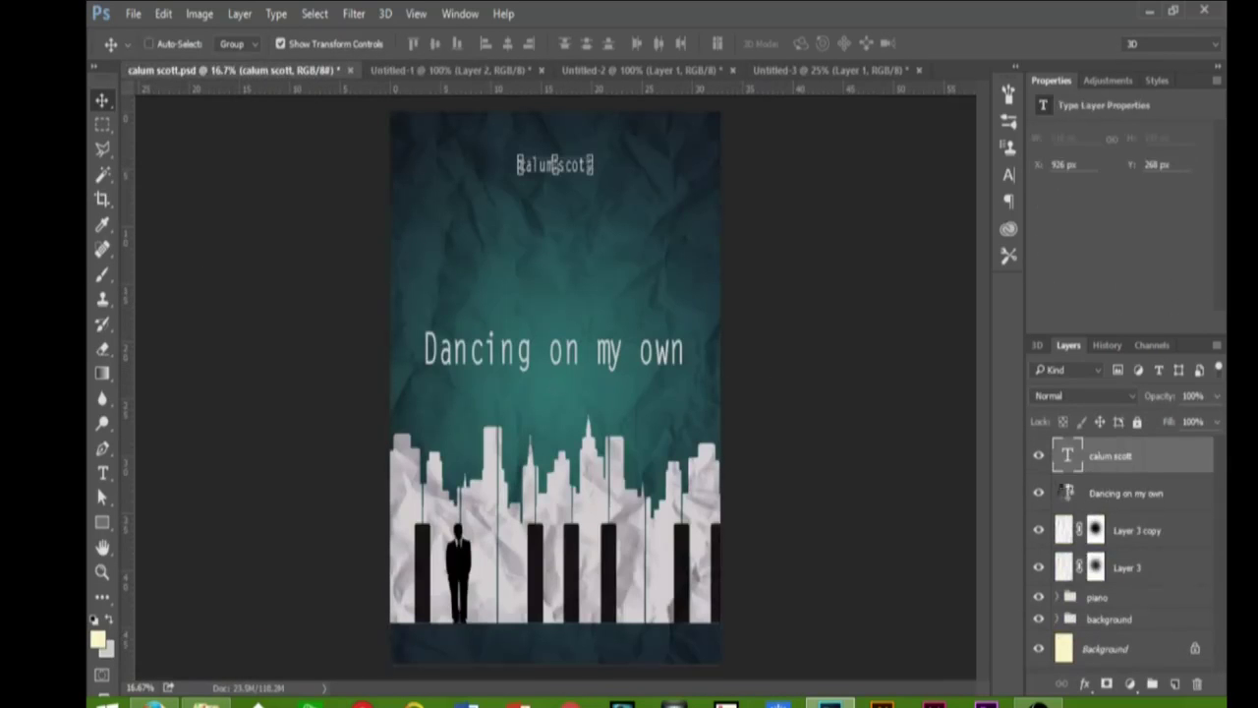
# Merge everything visible into a new Layer 4 and open it in the Camera Raw filter.
pyautogui.hotkey('ctrl', 'shift', 'alt', 'e')
pyautogui.click(354, 13)
pyautogui.click(402, 123)
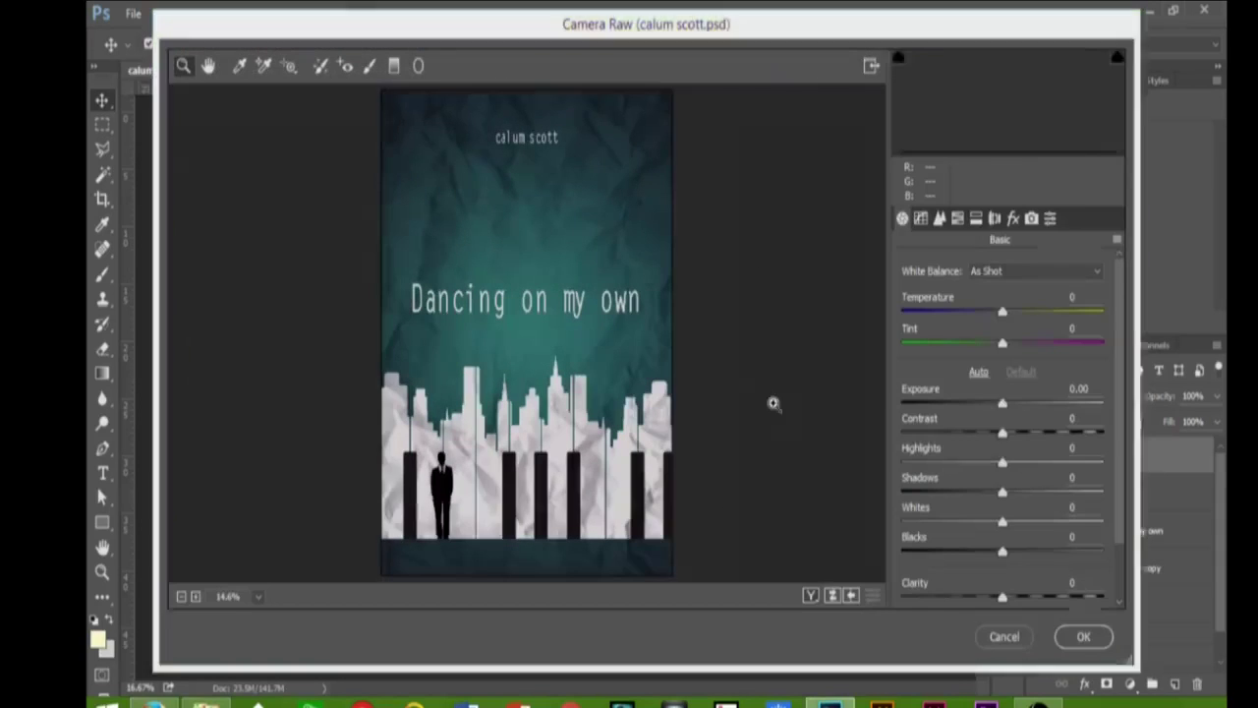
# Warm the tone and set Exposure +0.10, Contrast +8 and Highlights −53, adjusting shadows, whites and blacks.
pyautogui.moveTo(1003, 312); pyautogui.dragTo(1006, 313)
pyautogui.moveTo(1003, 406)
pyautogui.mouseDown()
pyautogui.moveTo(1024, 464)
pyautogui.moveTo(950, 470)
pyautogui.moveTo(1015, 491)
pyautogui.moveTo(1004, 522)
pyautogui.mouseUp()
pyautogui.moveTo(1003, 551); pyautogui.dragTo(1005, 551)
pyautogui.scroll(-2, 1010, 590)
# Increase the sharpening amount and add a post-crop vignette darkening the poster edges.
pyautogui.click(938, 218)
pyautogui.moveTo(983, 297); pyautogui.dragTo(1019, 297)
pyautogui.click(1013, 218)
pyautogui.moveTo(1004, 534); pyautogui.dragTo(998, 535)
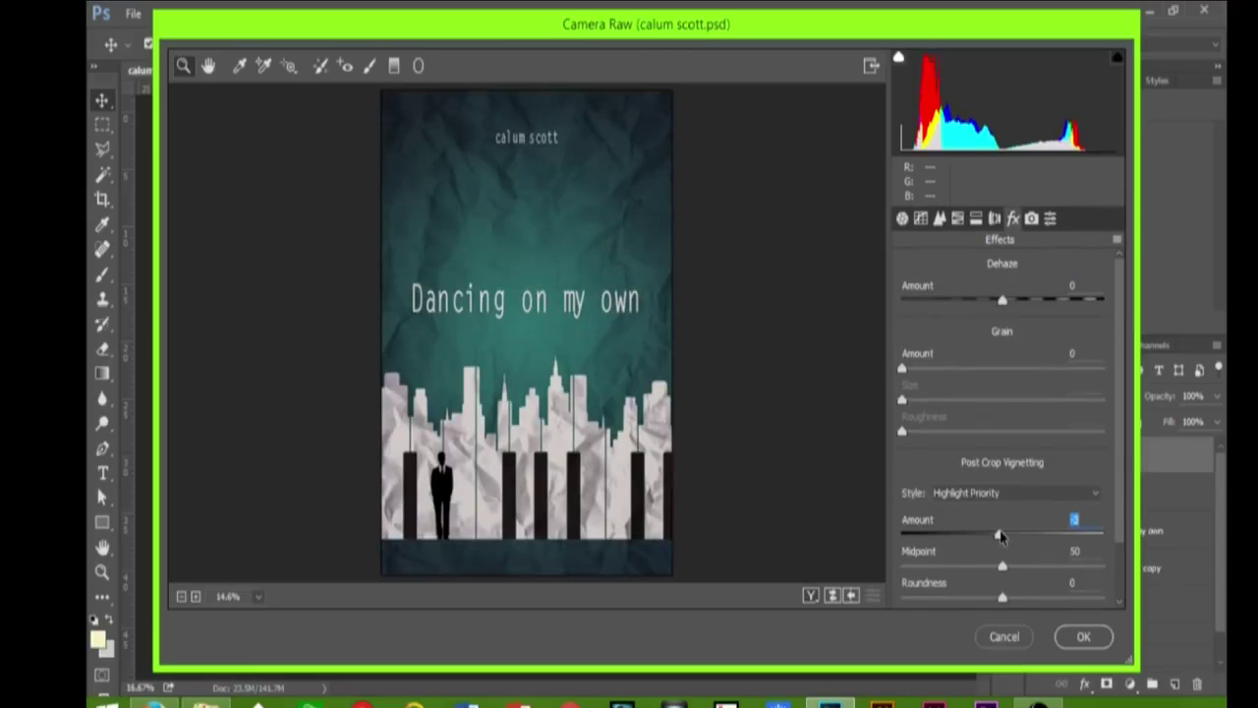
pyautogui.click(939, 218)
pyautogui.click(902, 218)
# Brighten the centre behind the title with an adjustment brush and apply the Camera Raw edits.
pyautogui.click(368, 65)
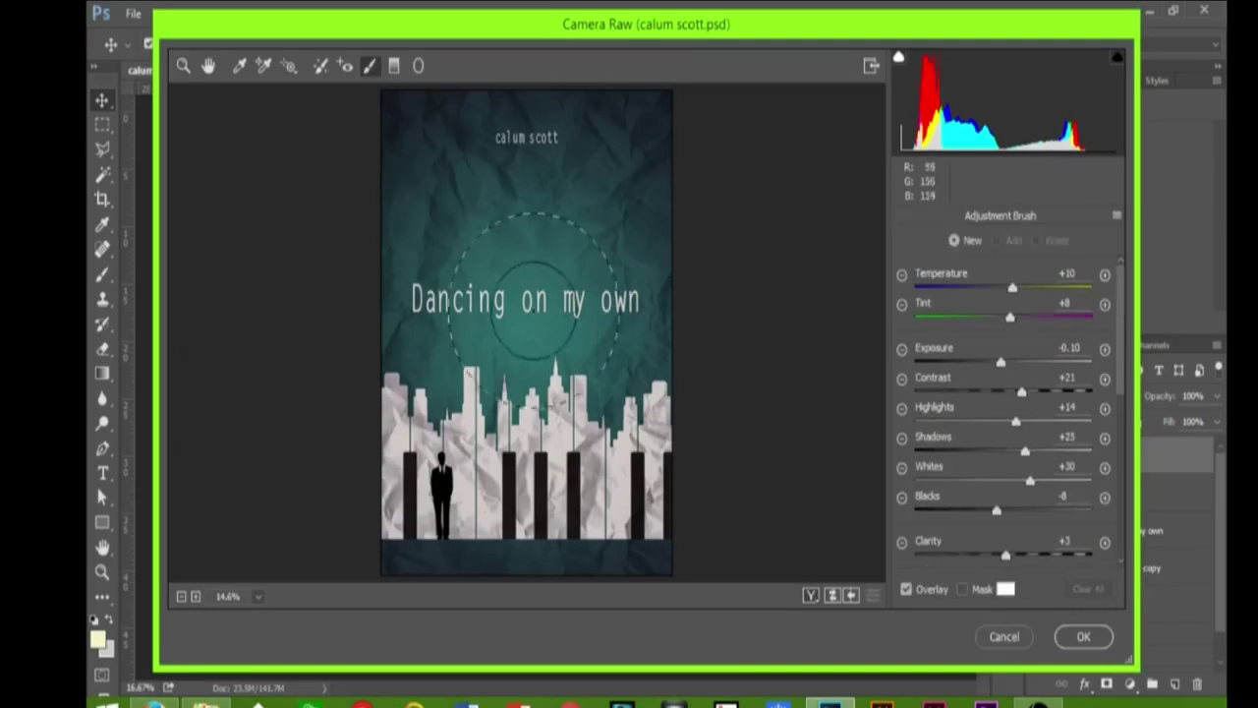
pyautogui.click(532, 291)
pyautogui.moveTo(1001, 364); pyautogui.dragTo(1004, 370)
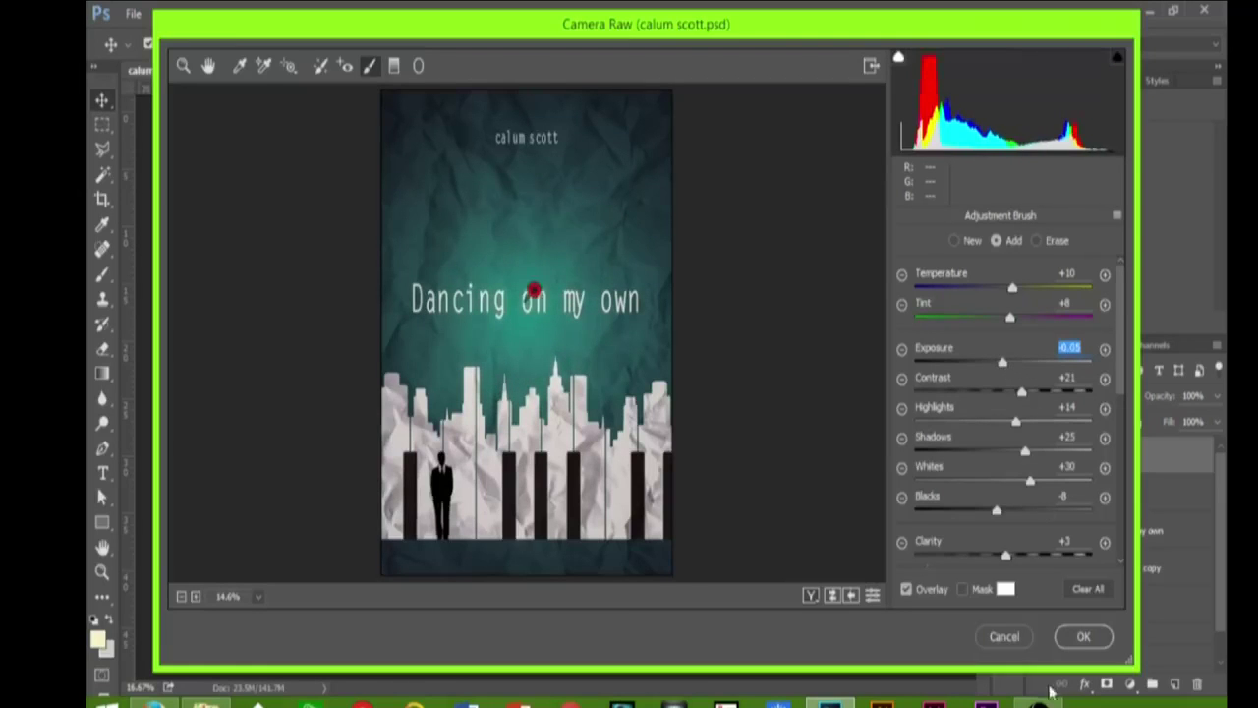
pyautogui.press('Return')
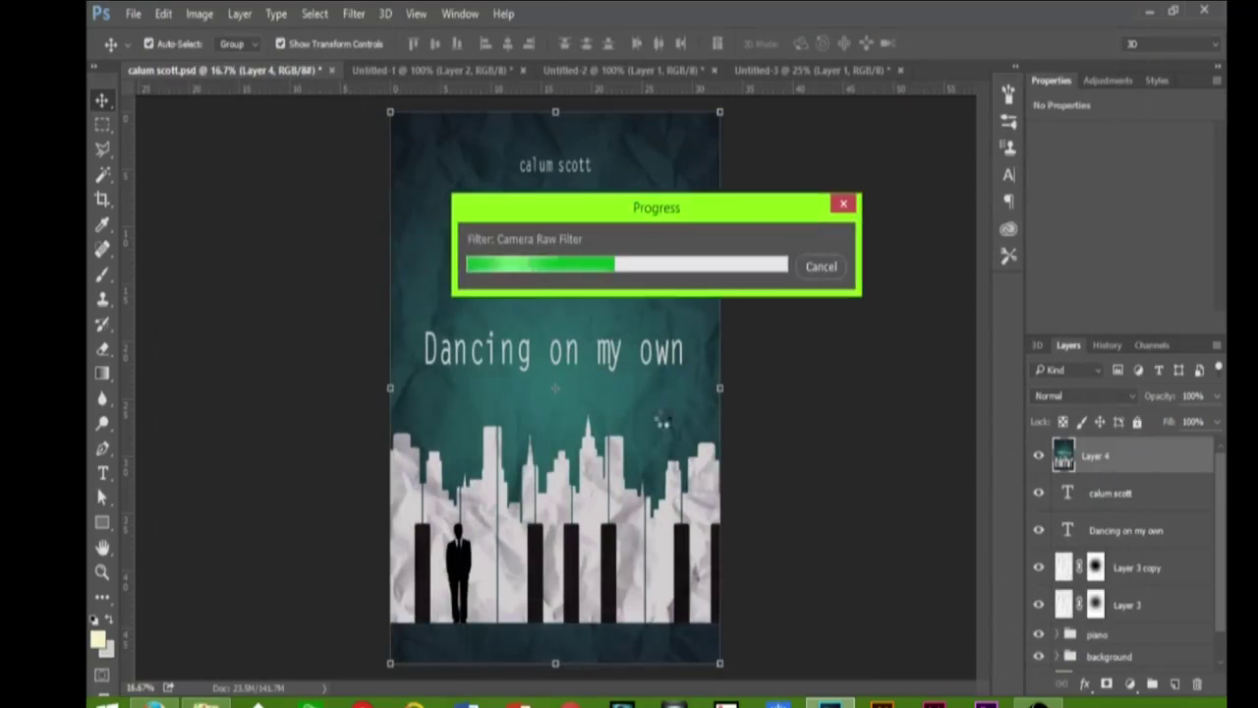